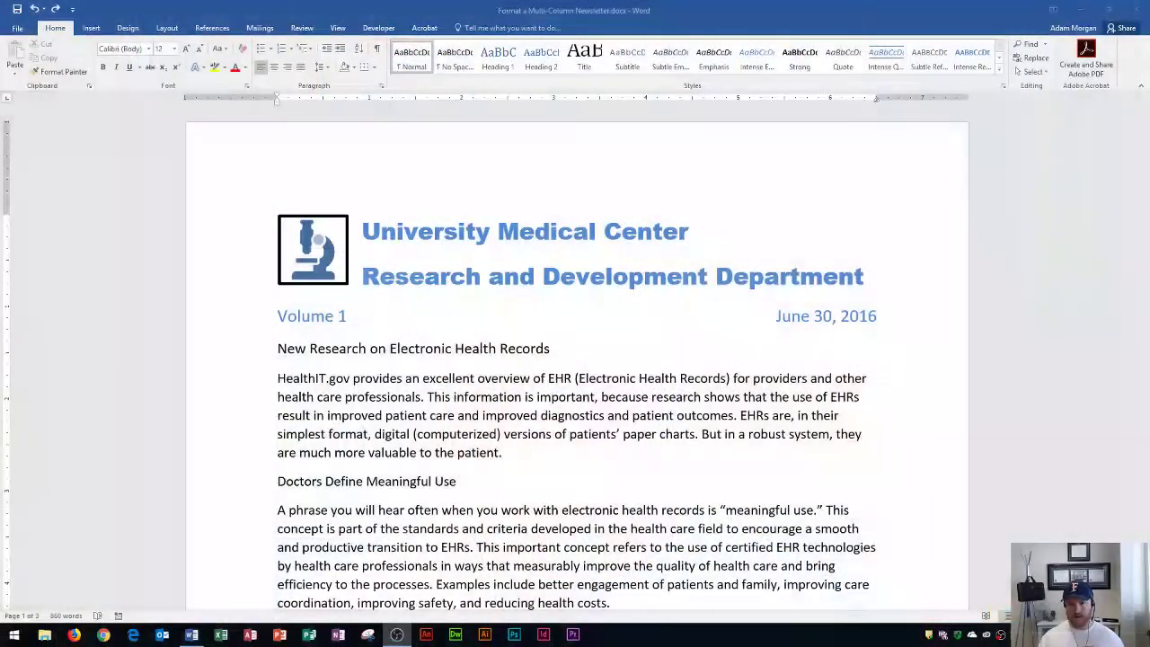
Scroll through the newsletter to review the articles and the report on the following page
scroll(342, 310, down, 3)
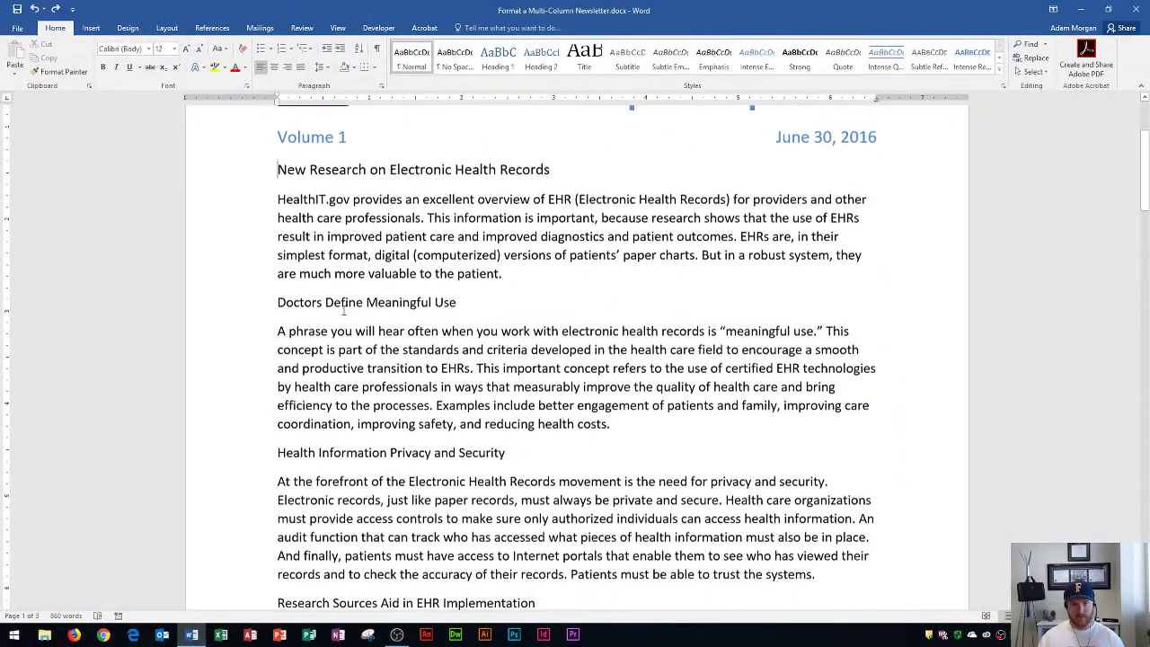
scroll(351, 307, up, 3)
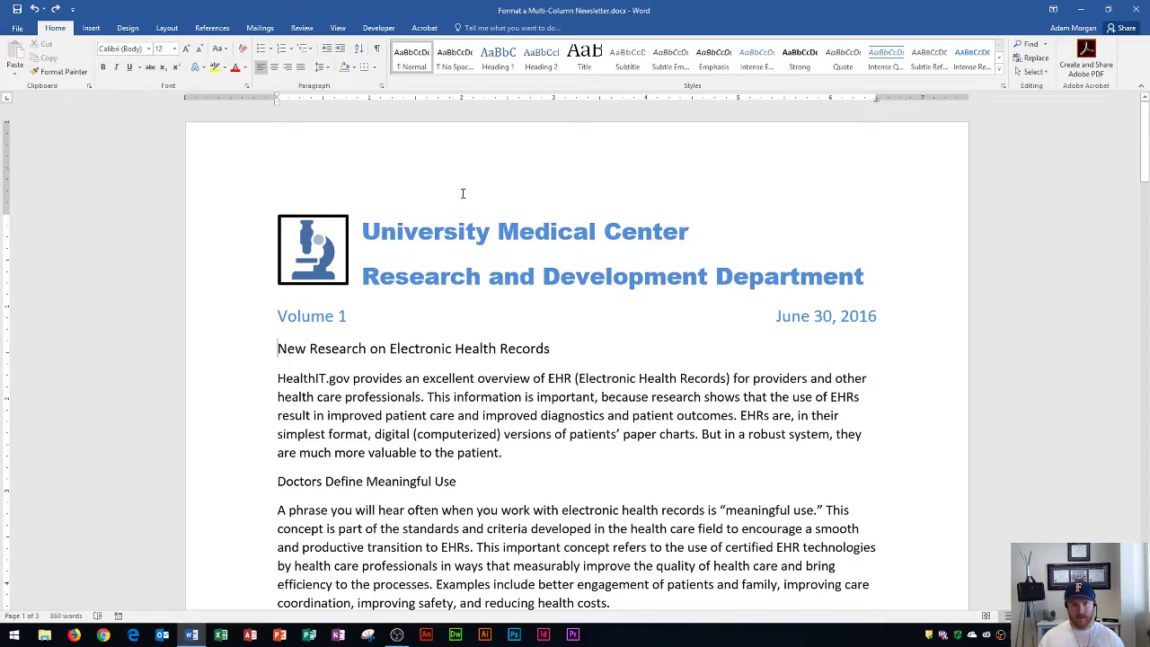
scroll(365, 269, down, 2)
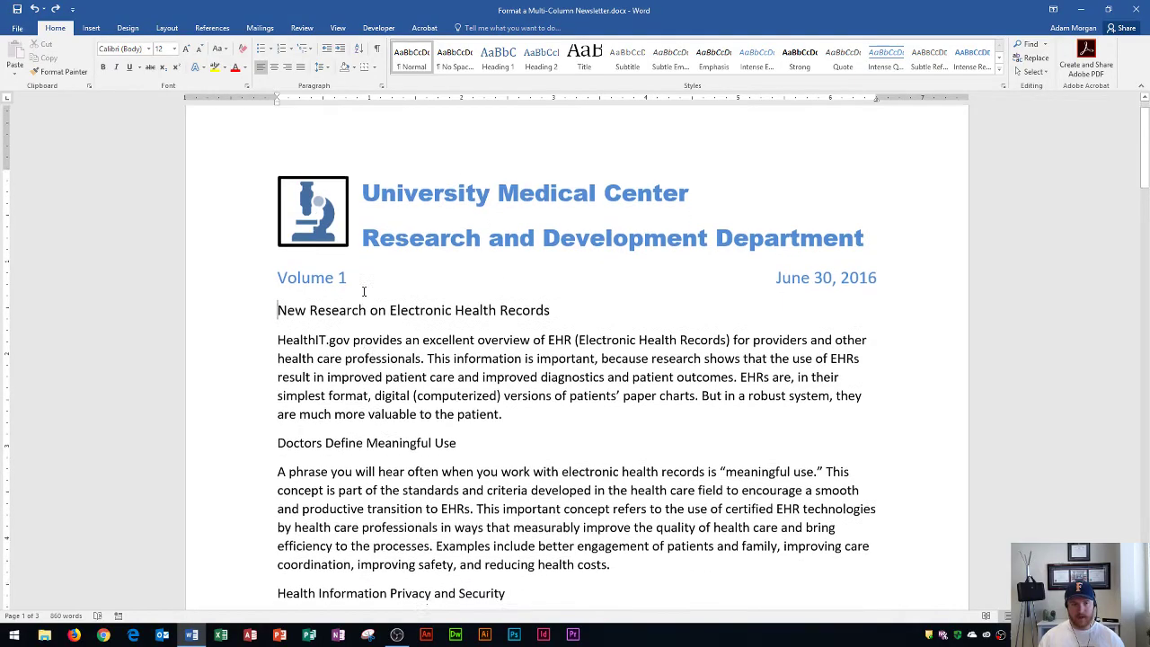
scroll(365, 290, down, 1)
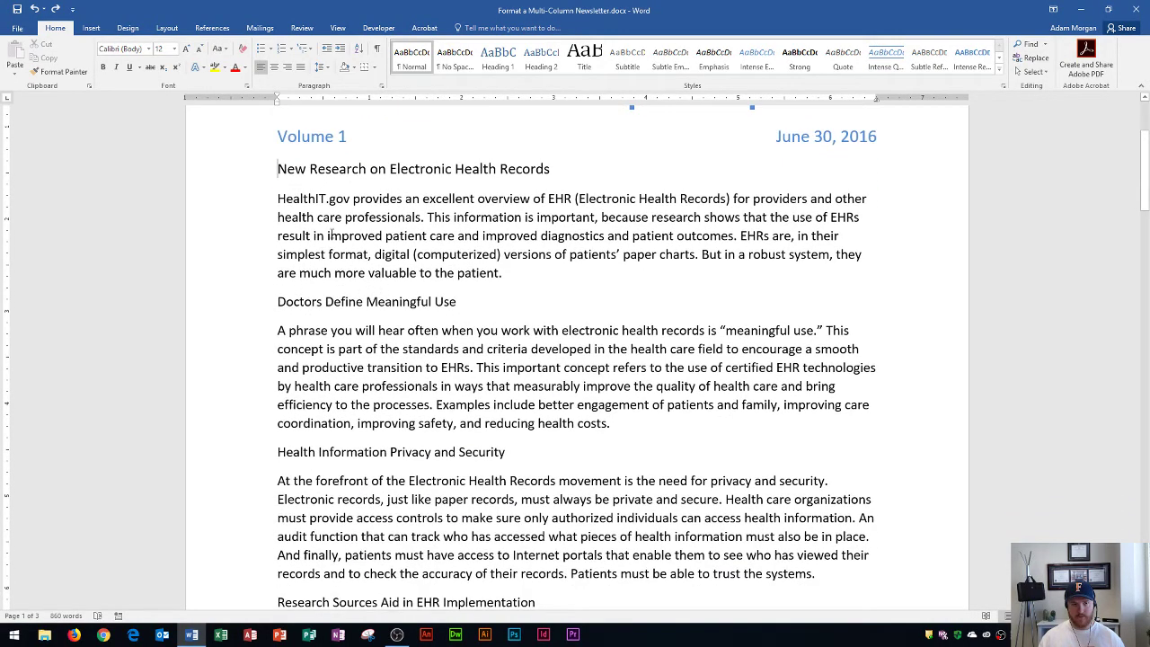
scroll(357, 276, down, 10)
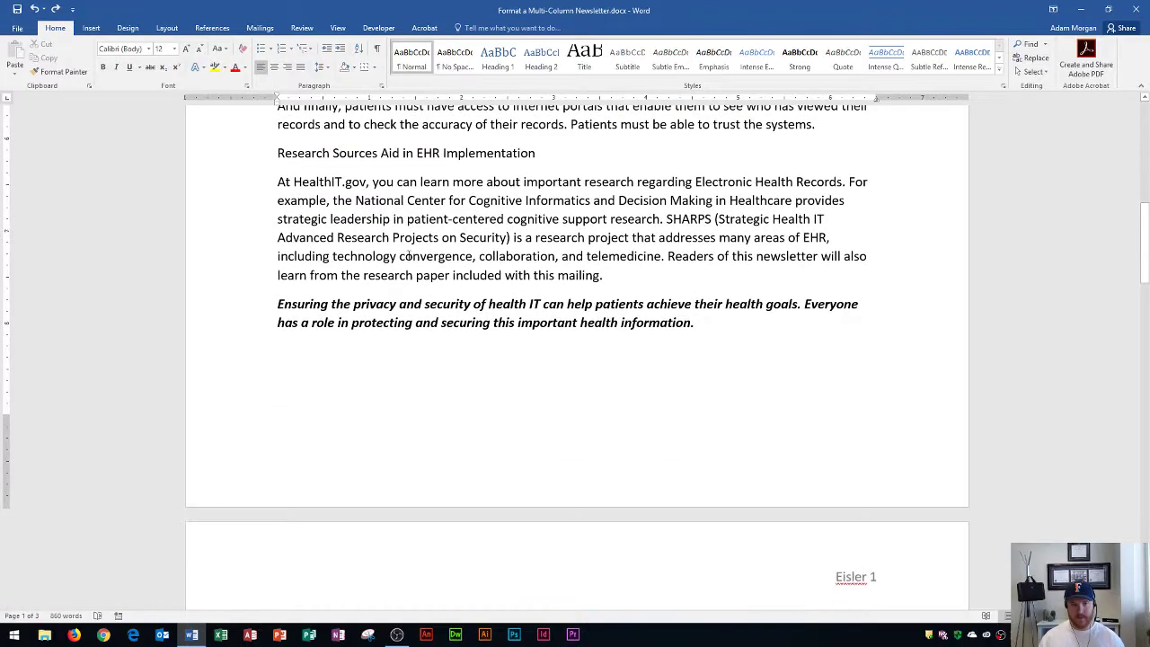
scroll(493, 344, down, 3)
scroll(402, 373, up, 13)
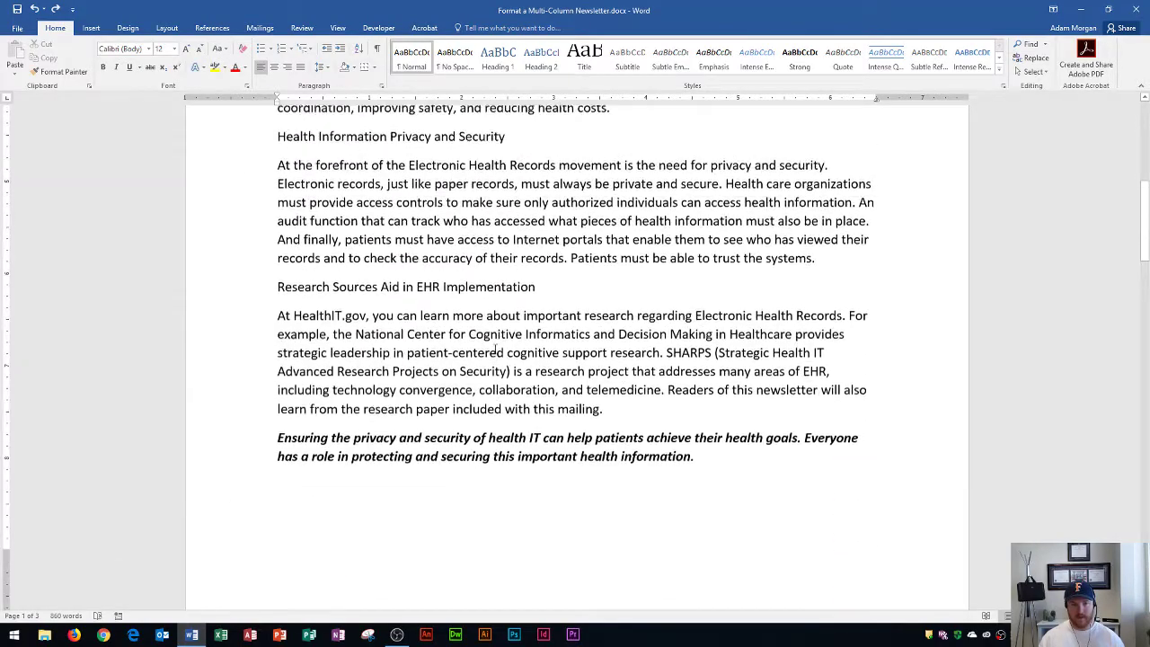
scroll(402, 373, up, 4)
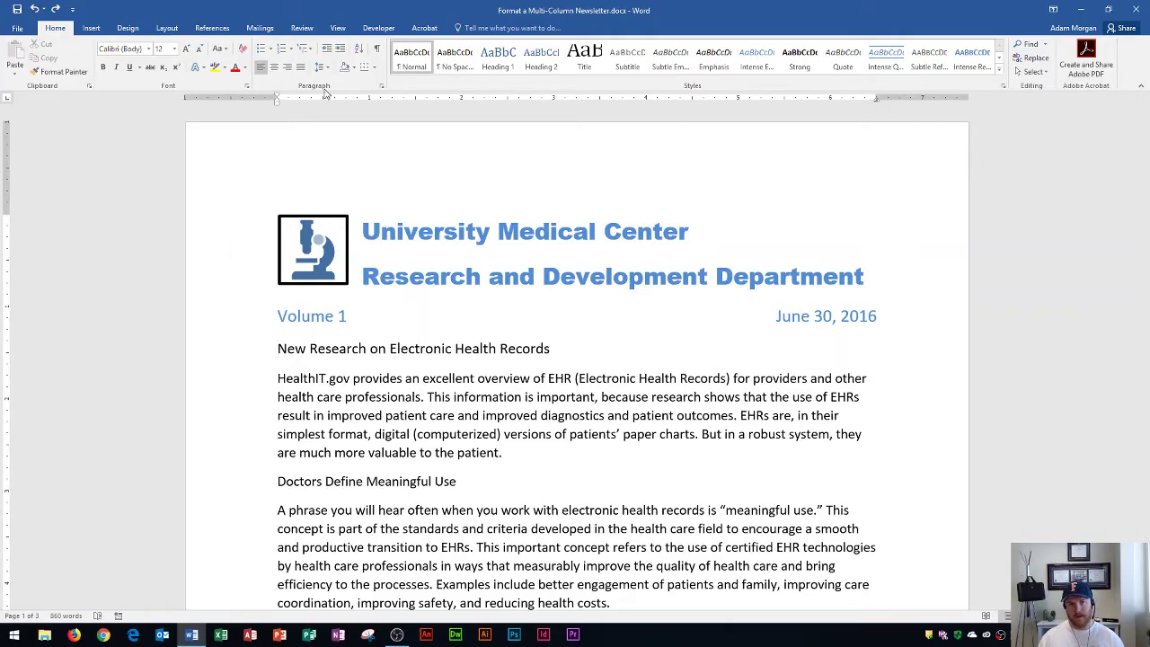
Turn on Show/Hide ¶ and check the paragraph marks and the next-page section break
click(377, 50)
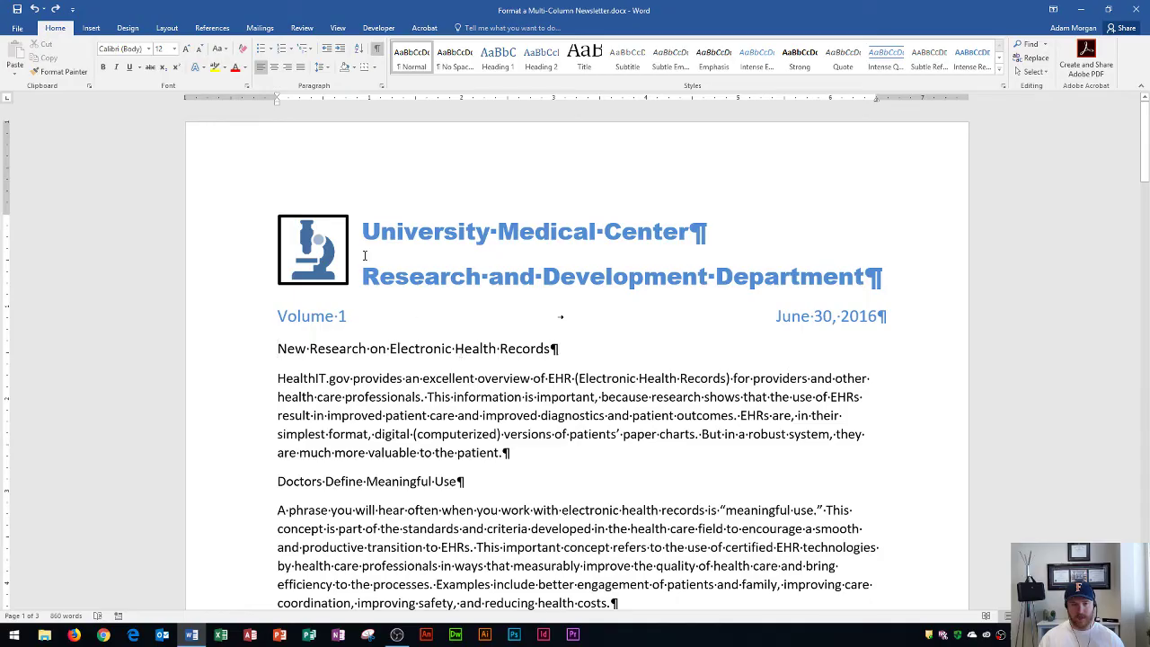
scroll(440, 310, down, 7)
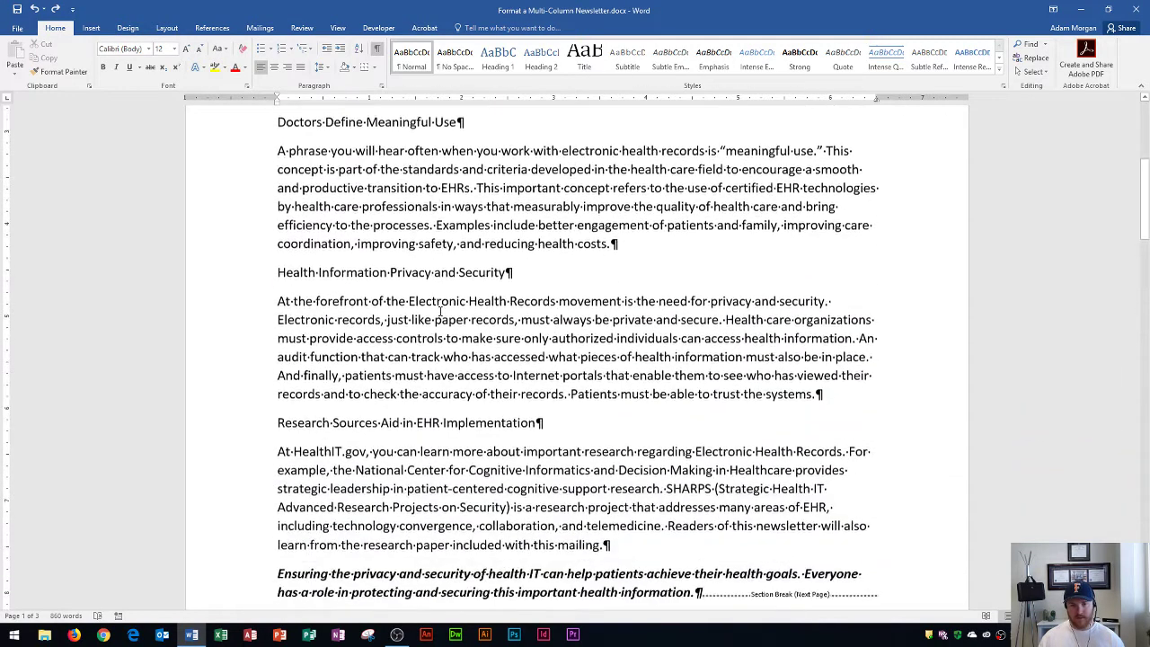
scroll(440, 310, down, 4)
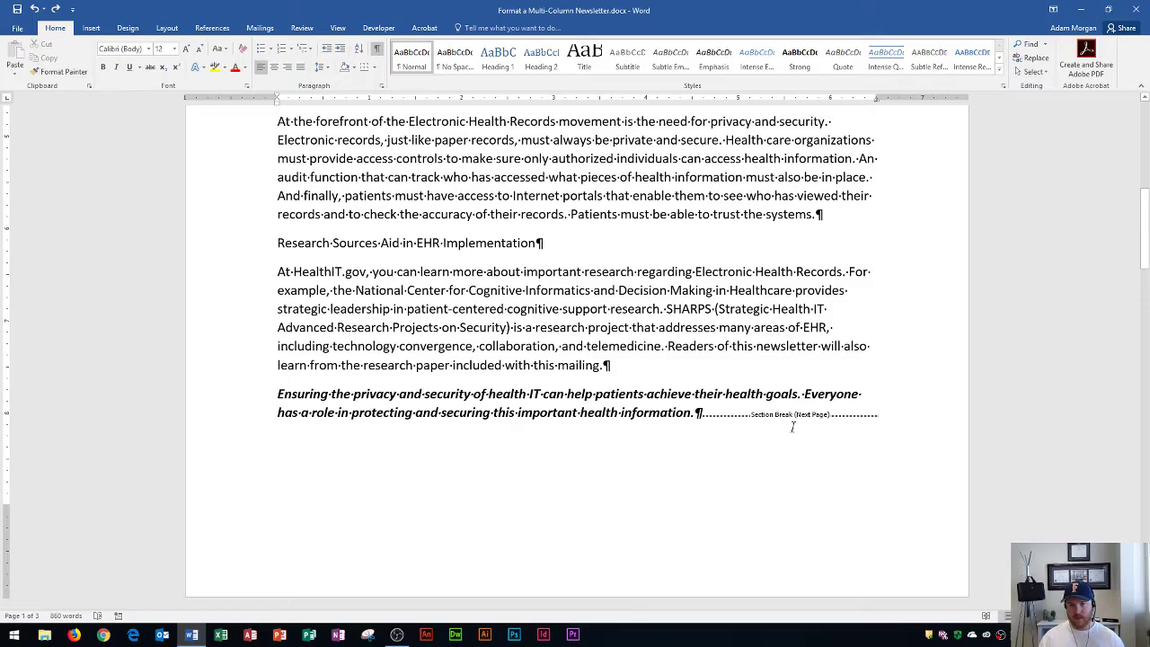
scroll(739, 395, down, 6)
scroll(692, 348, up, 2)
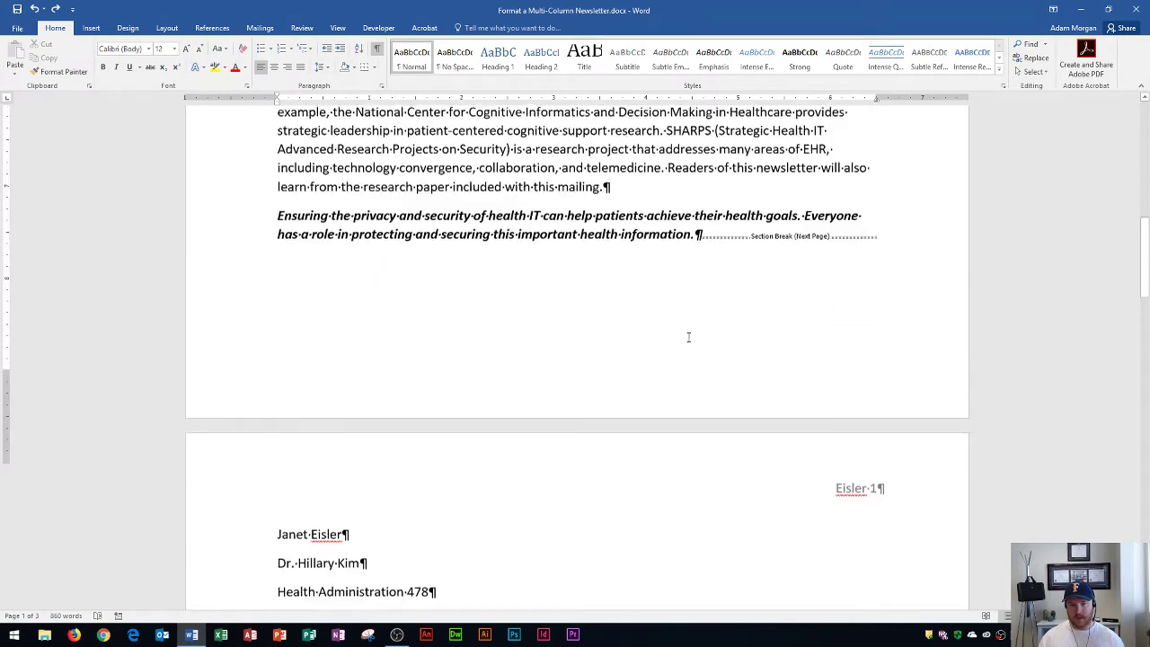
scroll(688, 337, up, 1)
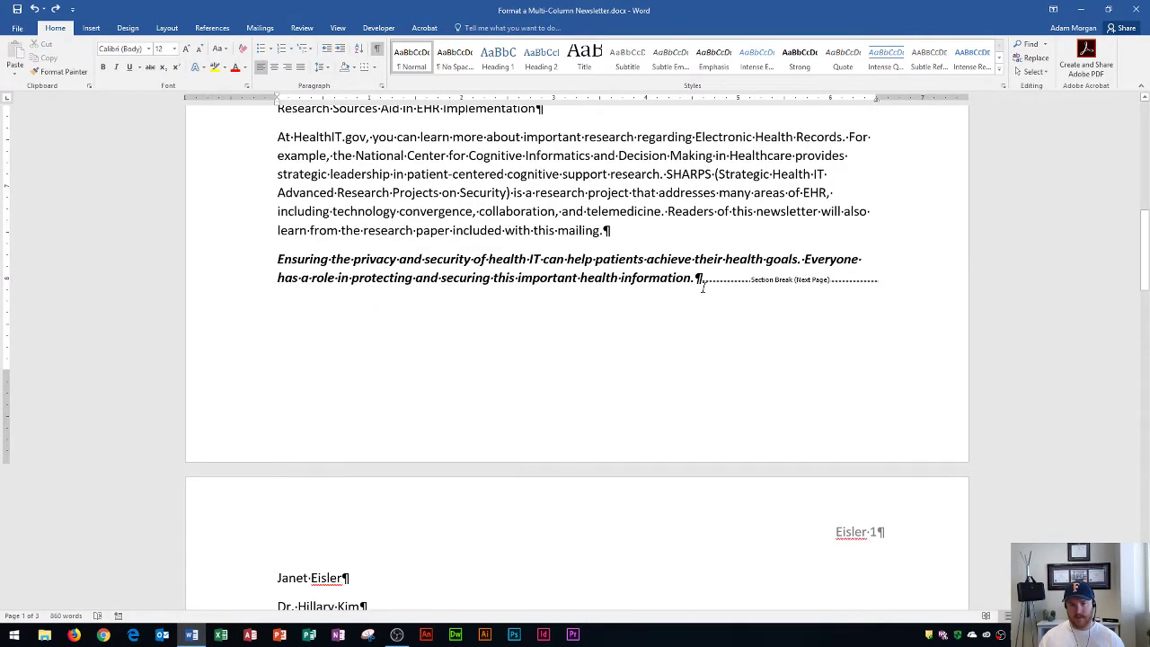
scroll(703, 287, up, 11)
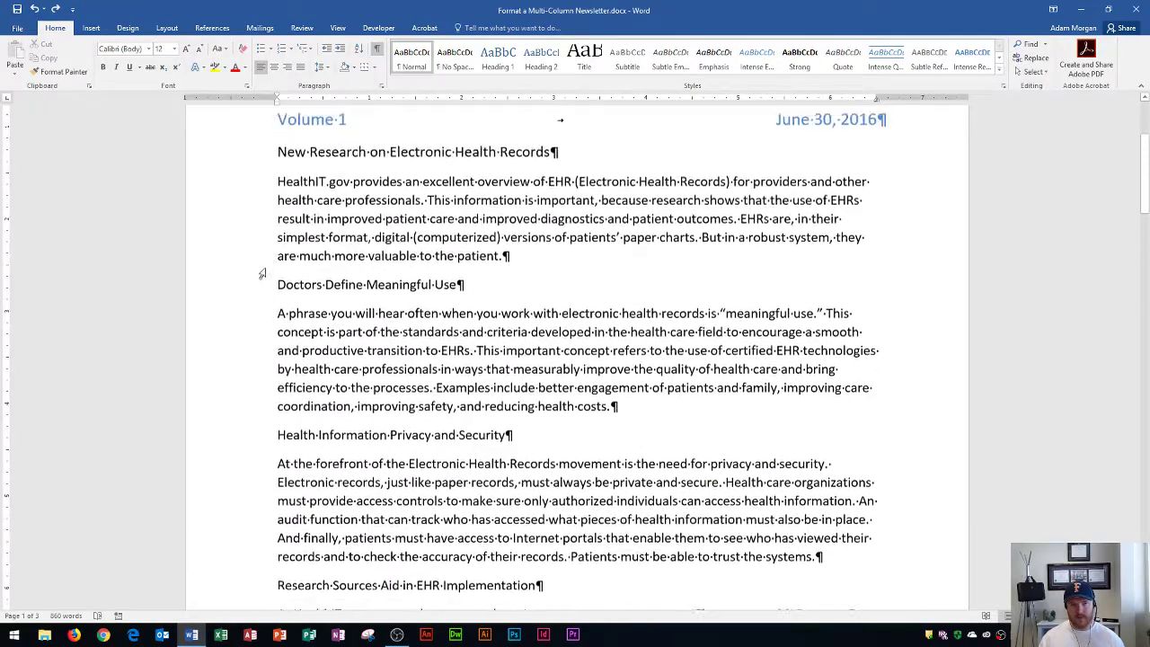
scroll(261, 274, up, 2)
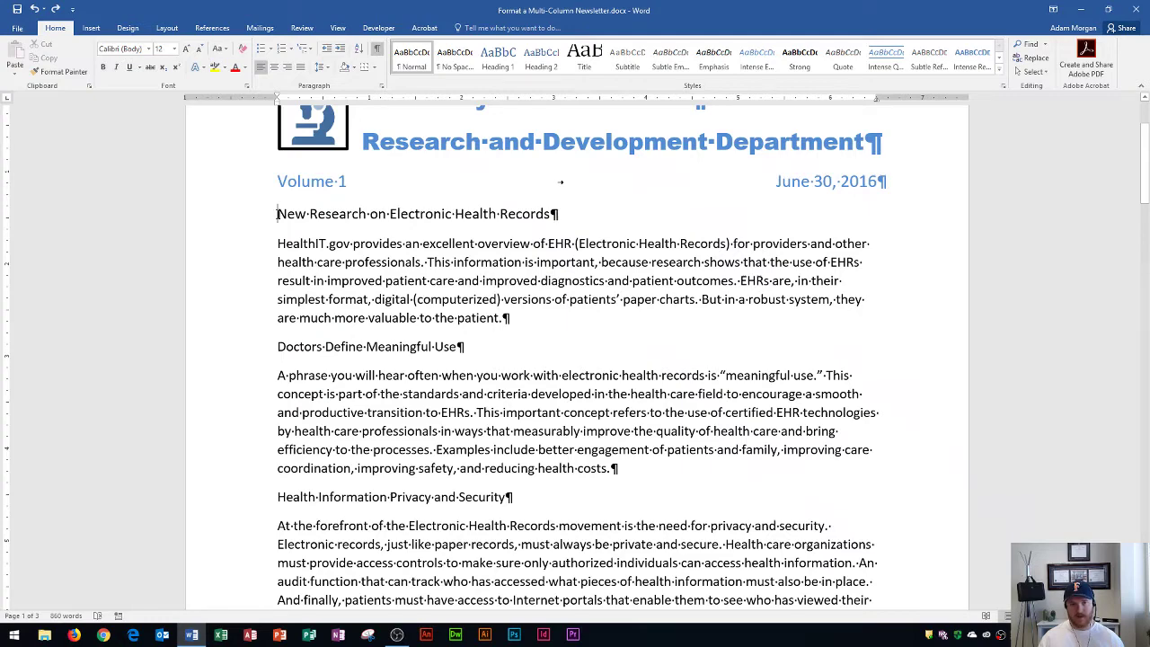
Select from 'New Research on Electronic Health Records' through the bold italic closing paragraph
drag(277, 213, 701, 460)
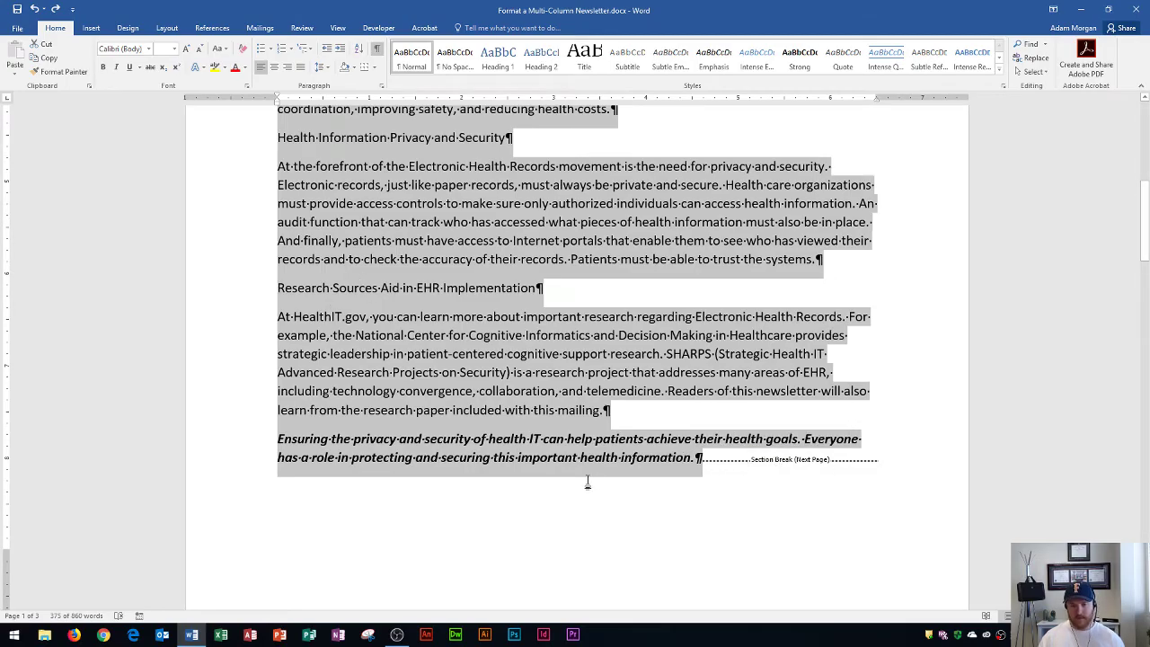
scroll(372, 307, up, 1)
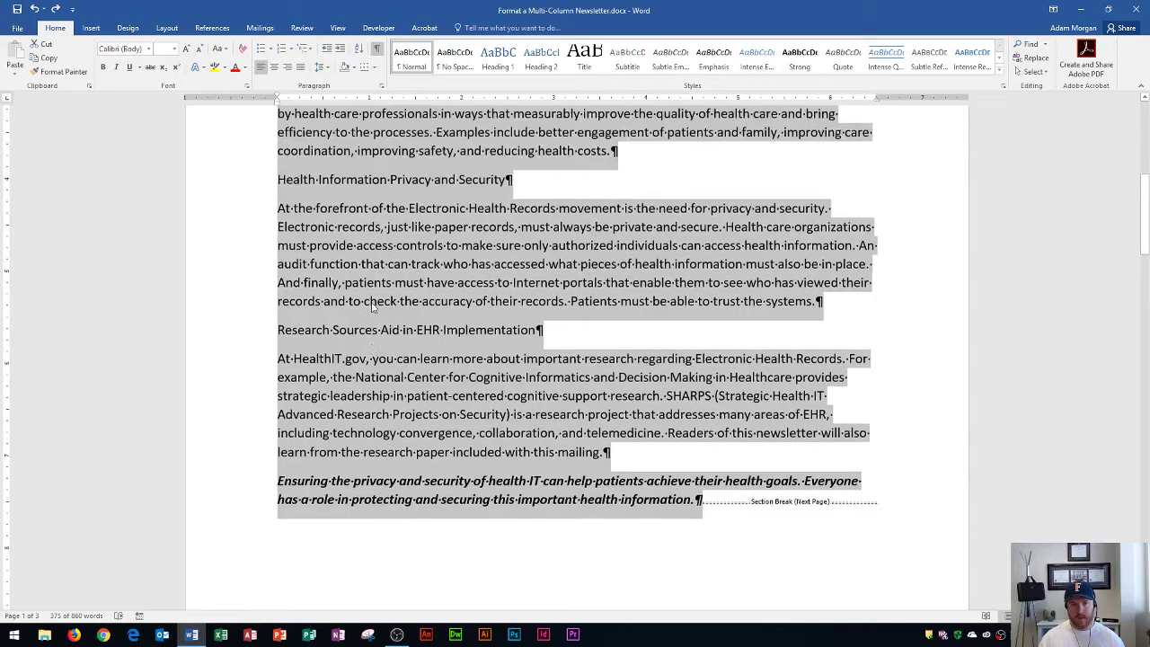
scroll(372, 307, up, 6)
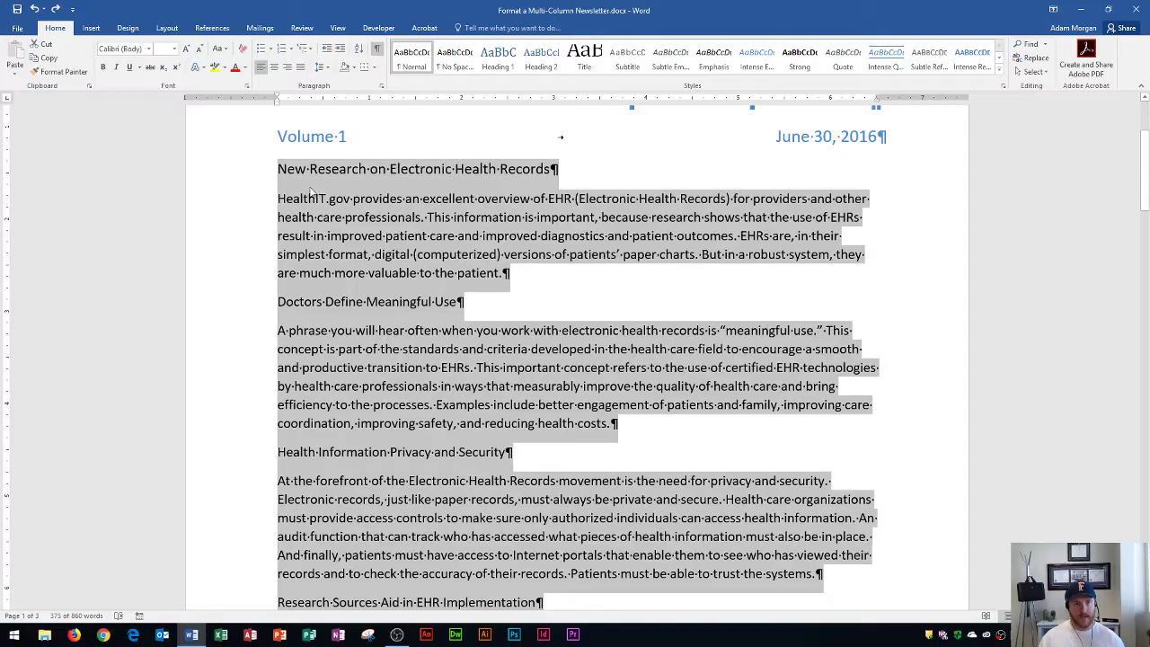
Open the Columns presets on the Layout tab for the selected articles
click(167, 28)
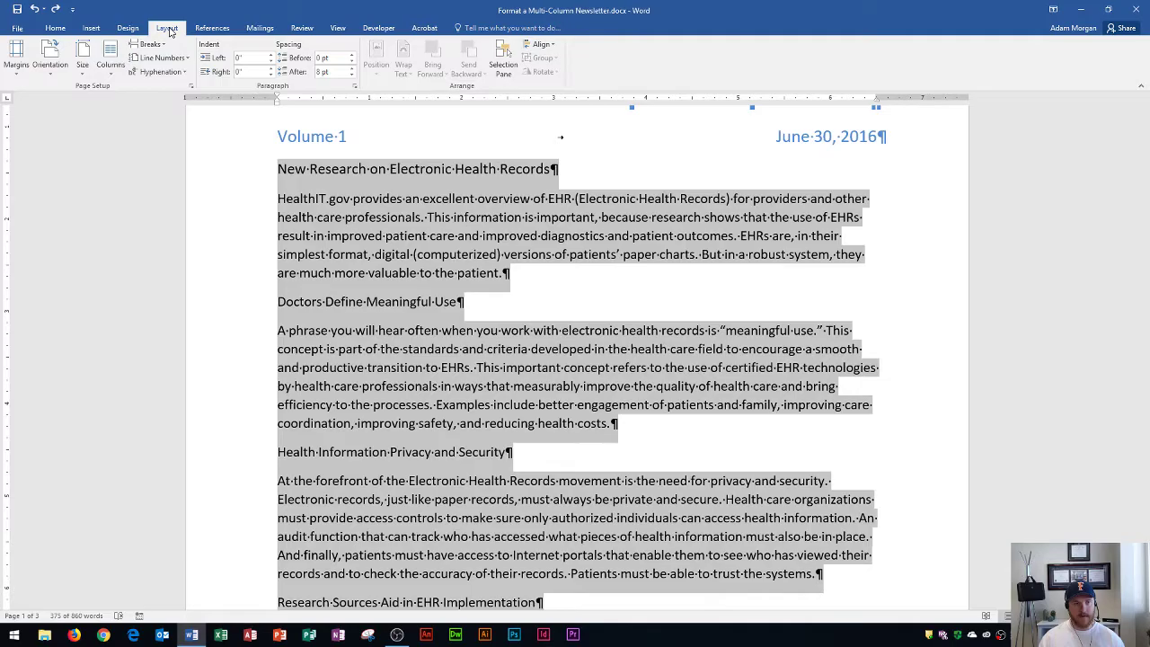
click(111, 64)
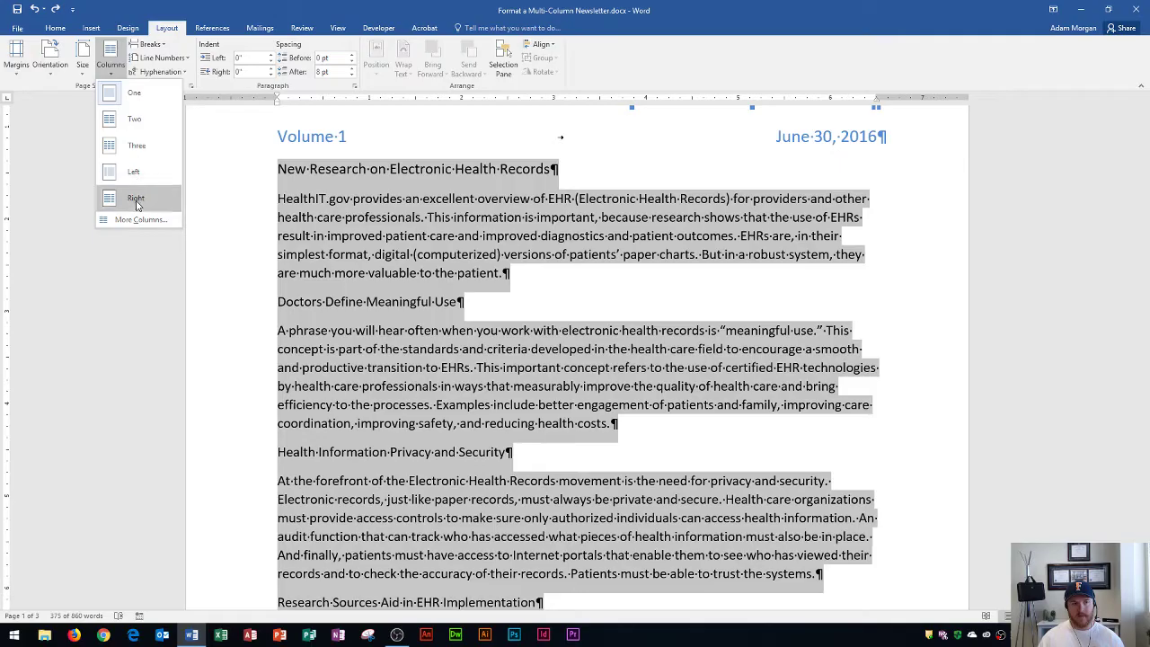
Apply the Two column preset to the selected newsletter articles
click(142, 130)
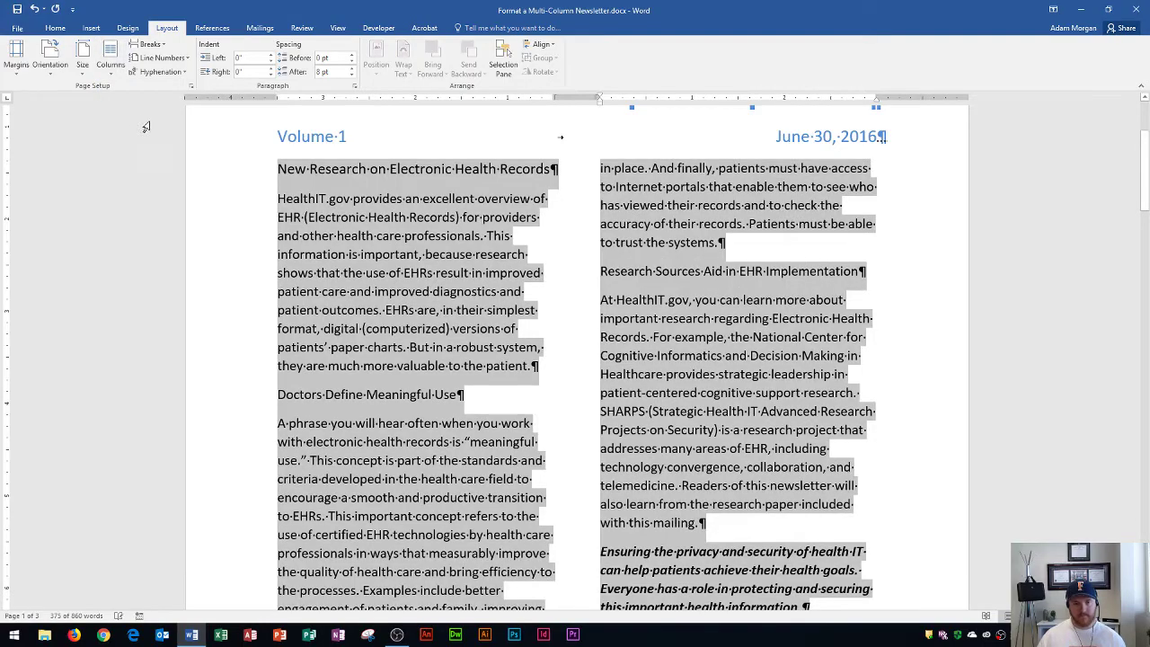
scroll(597, 270, down, 6)
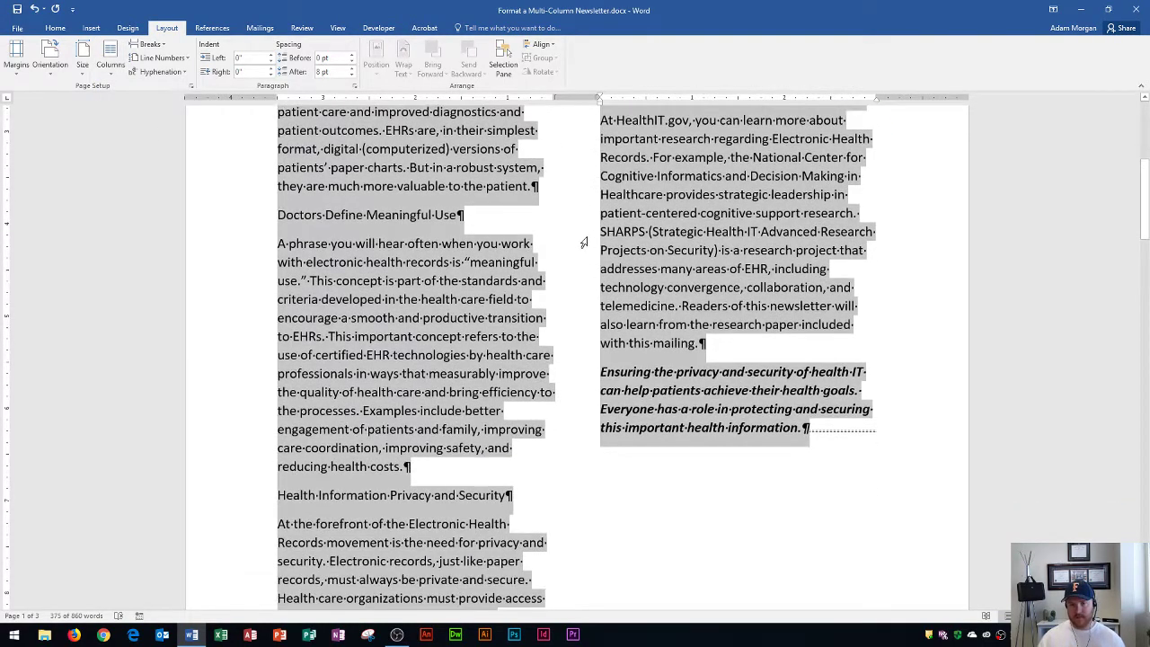
scroll(512, 284, up, 5)
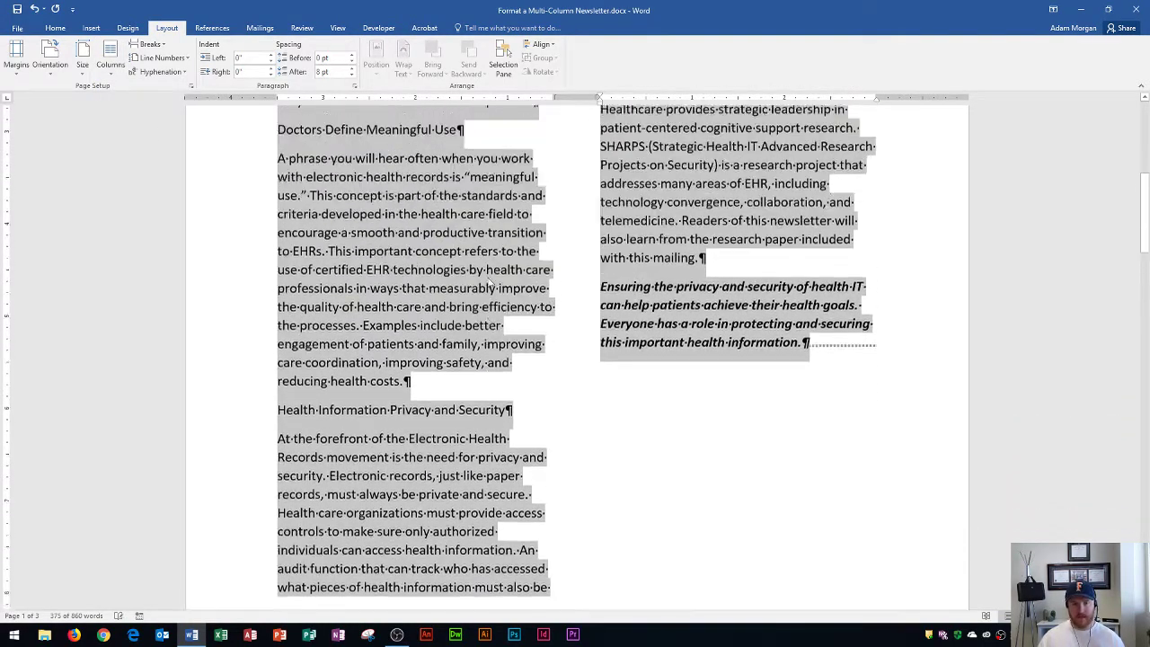
scroll(512, 283, up, 2)
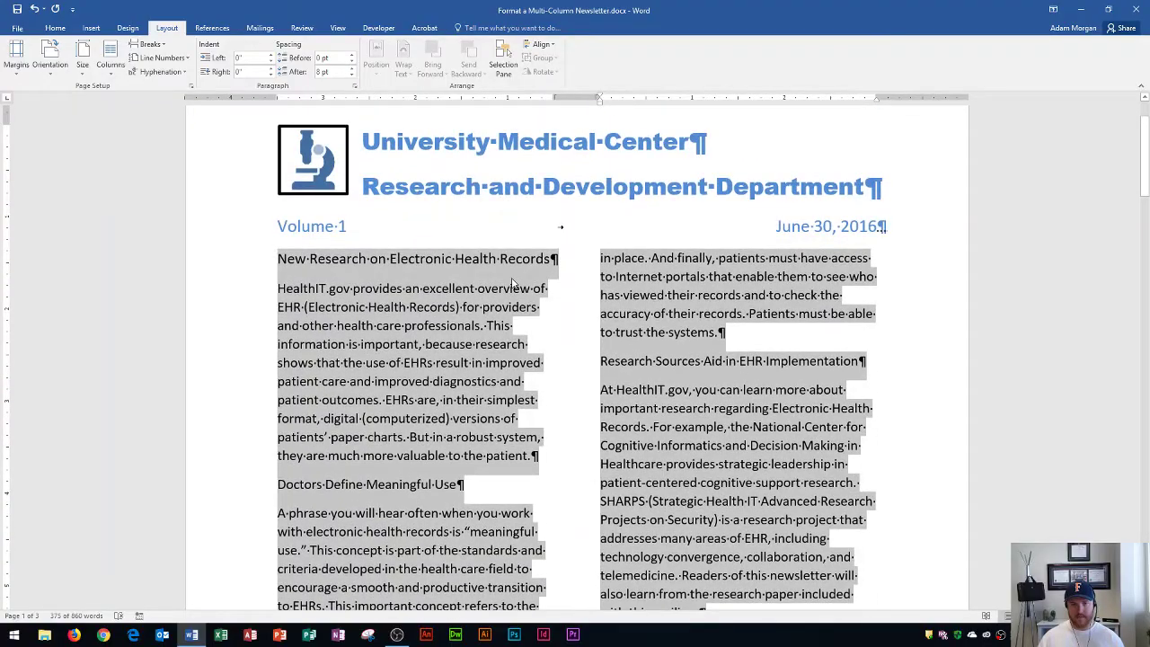
scroll(512, 284, down, 1)
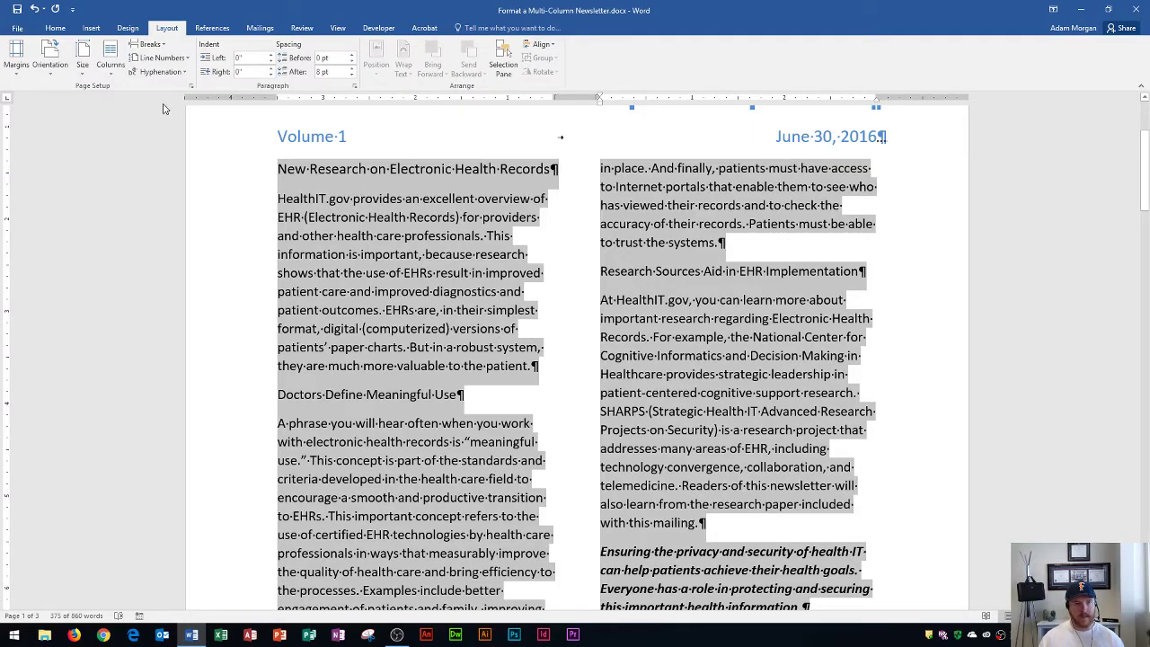
click(54, 27)
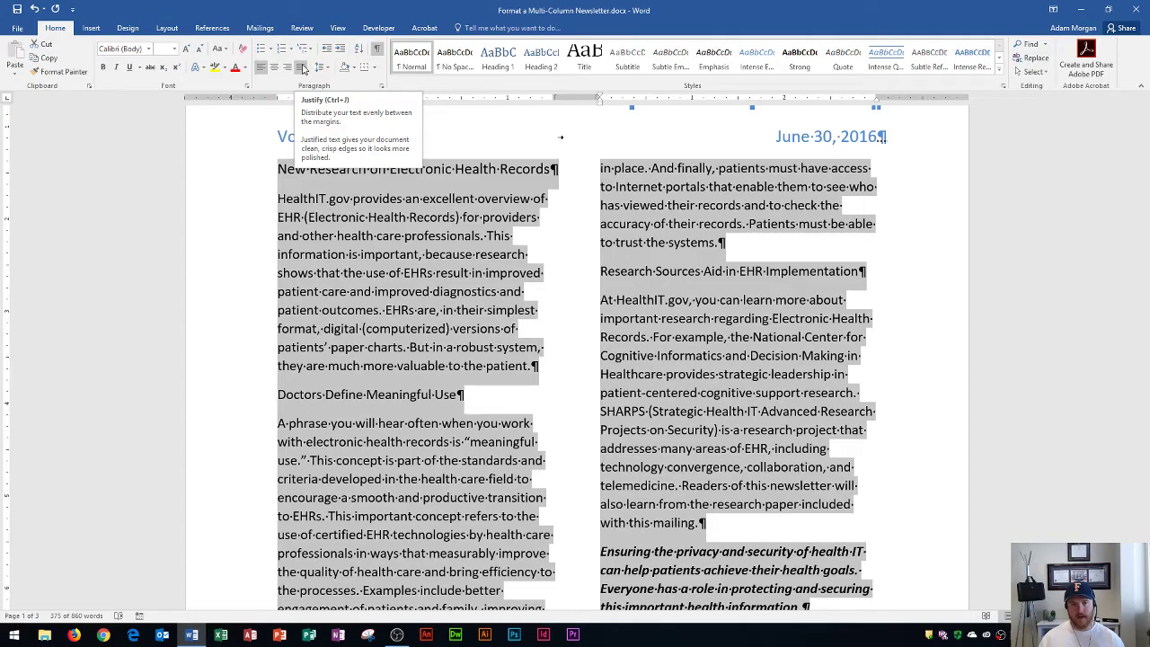
Justify the selected article text in both columns
click(302, 68)
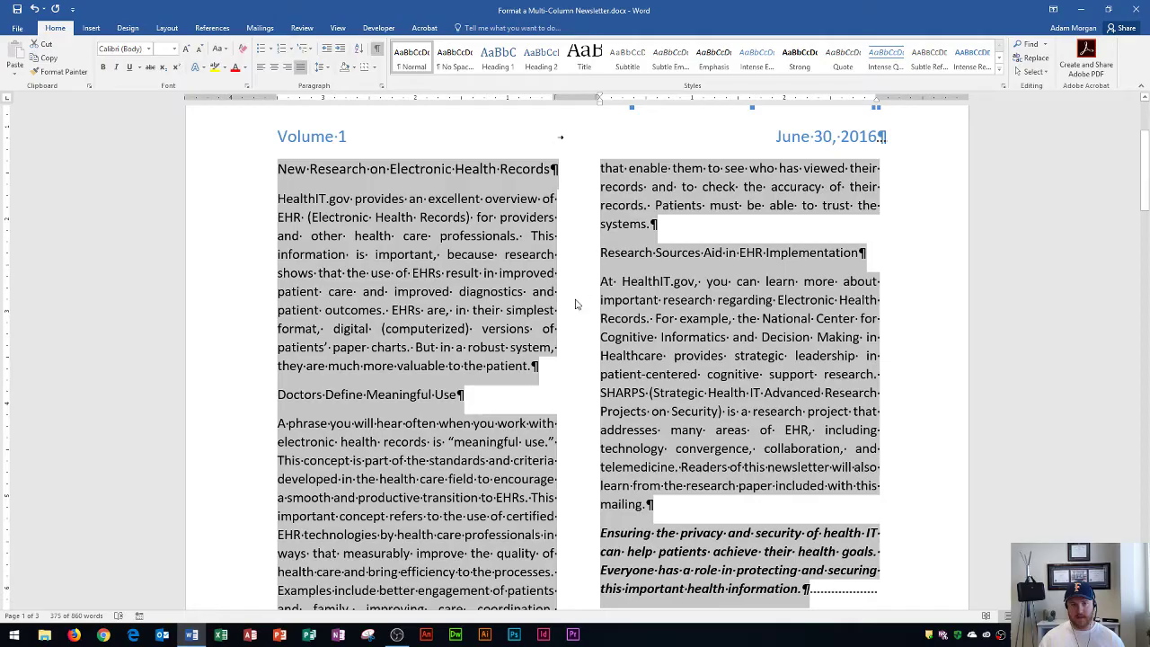
scroll(521, 229, down, 3)
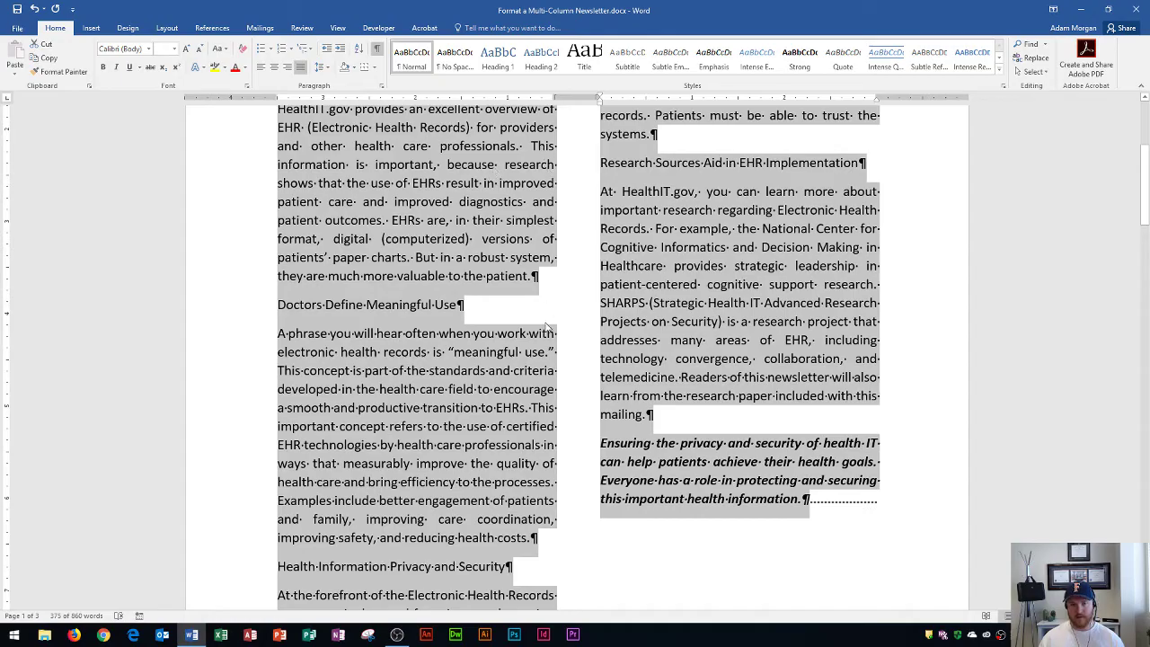
scroll(550, 338, down, 1)
scroll(530, 215, down, 5)
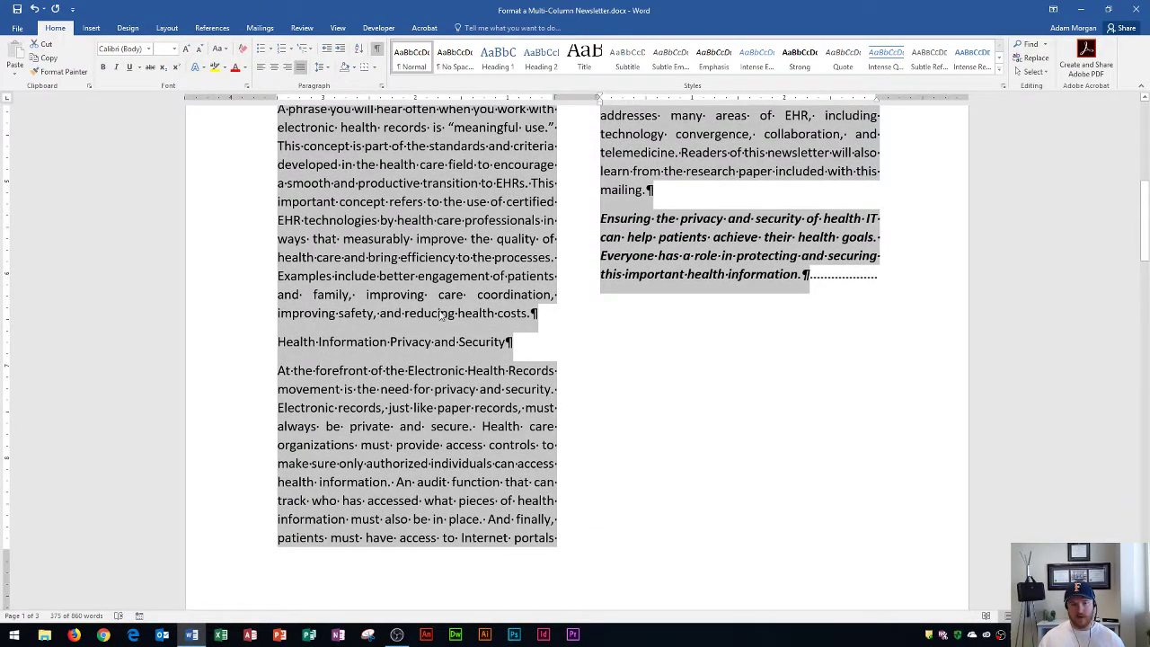
scroll(429, 377, up, 8)
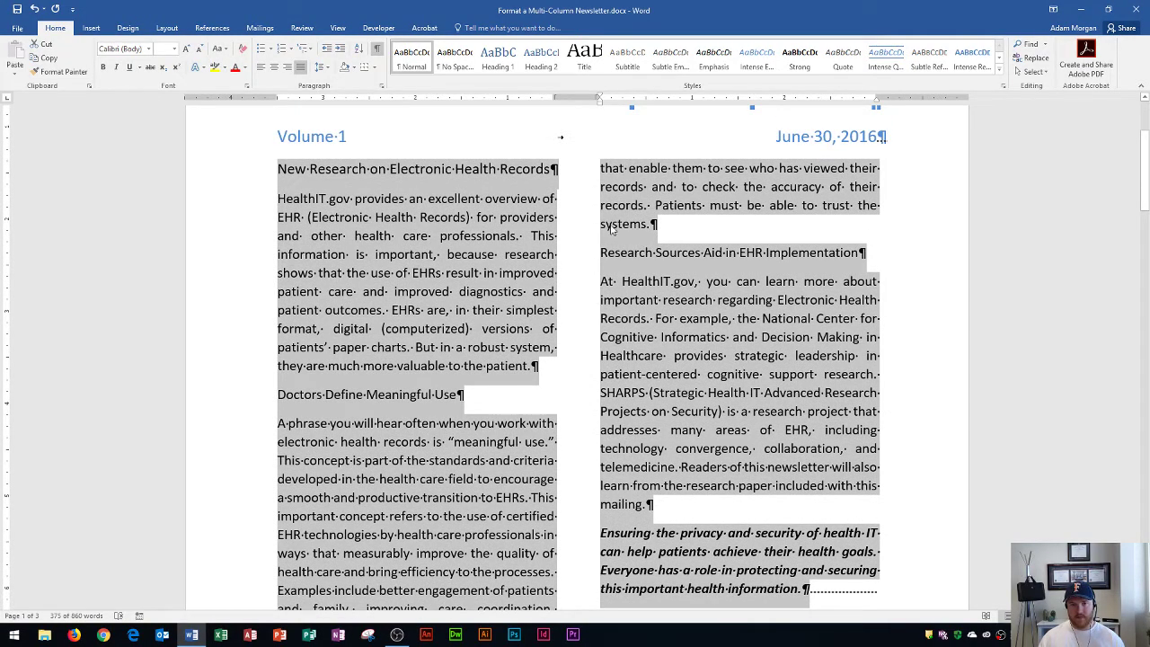
scroll(539, 270, down, 6)
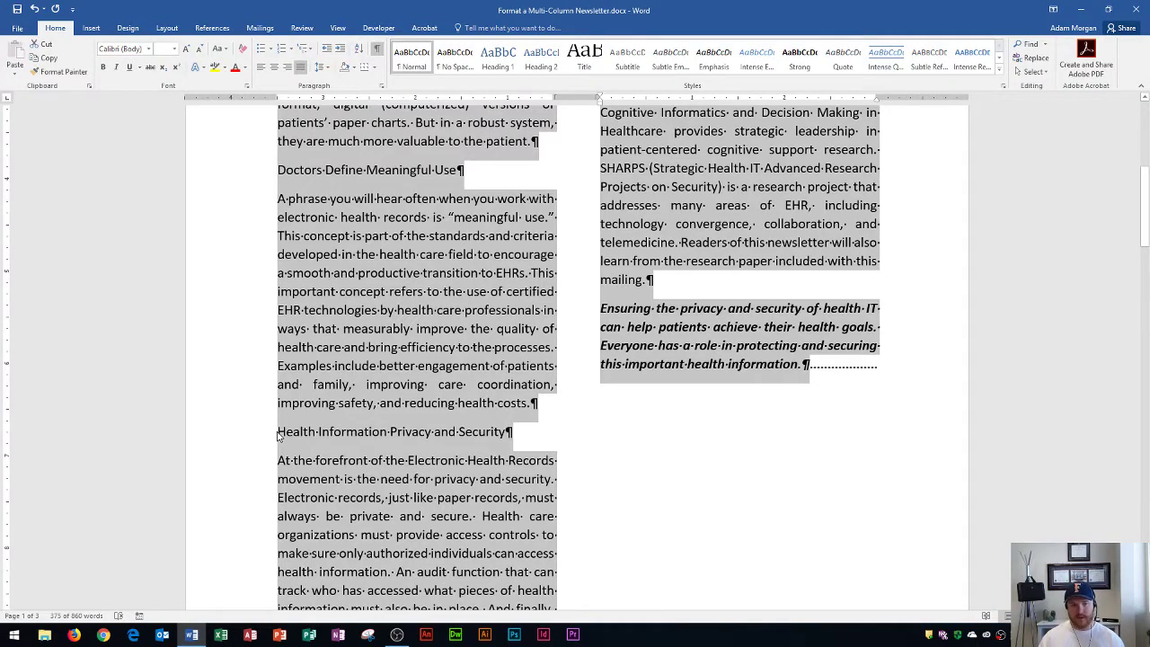
Insert a Column break before the Health Information Privacy and Security heading
click(279, 433)
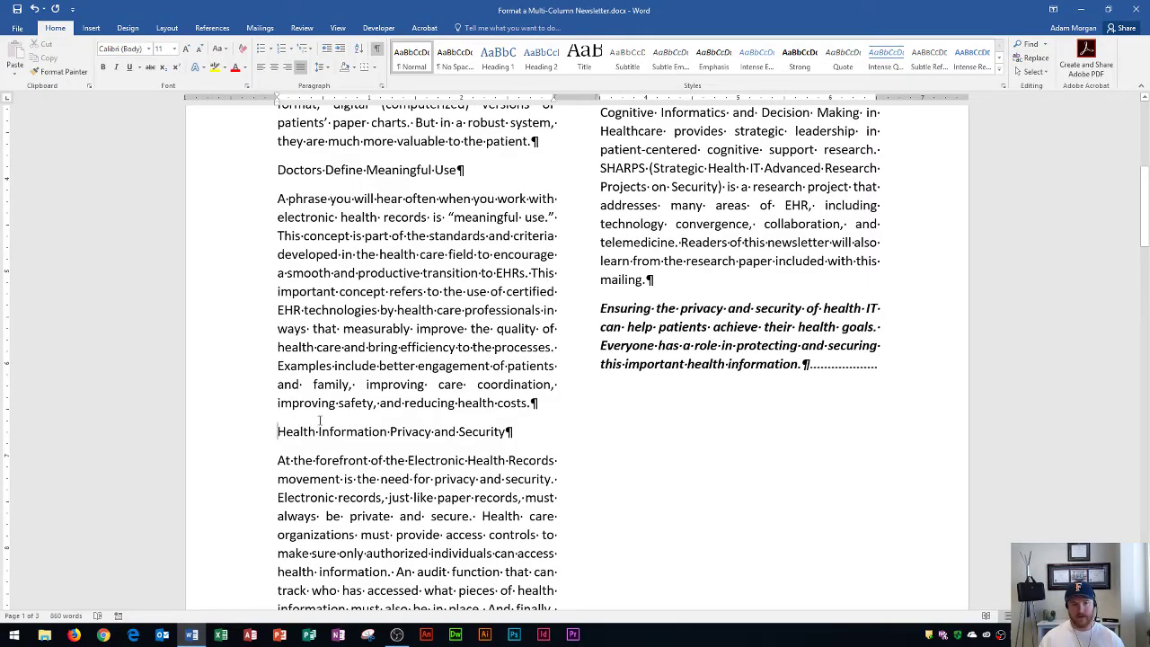
scroll(319, 420, up, 4)
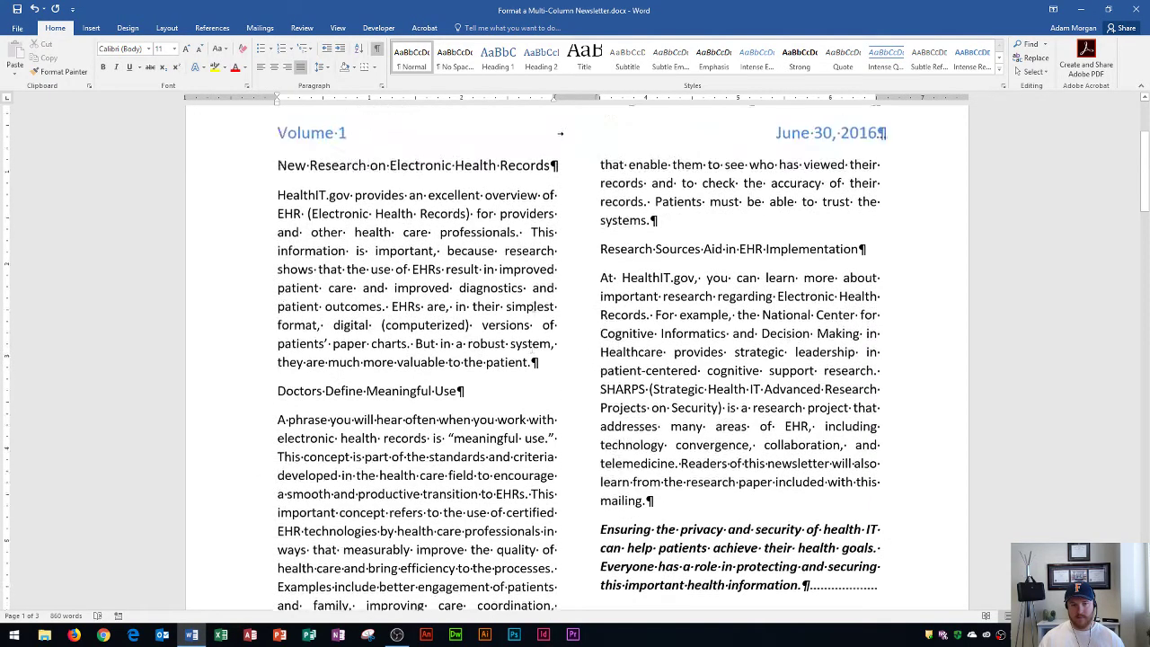
scroll(623, 321, up, 3)
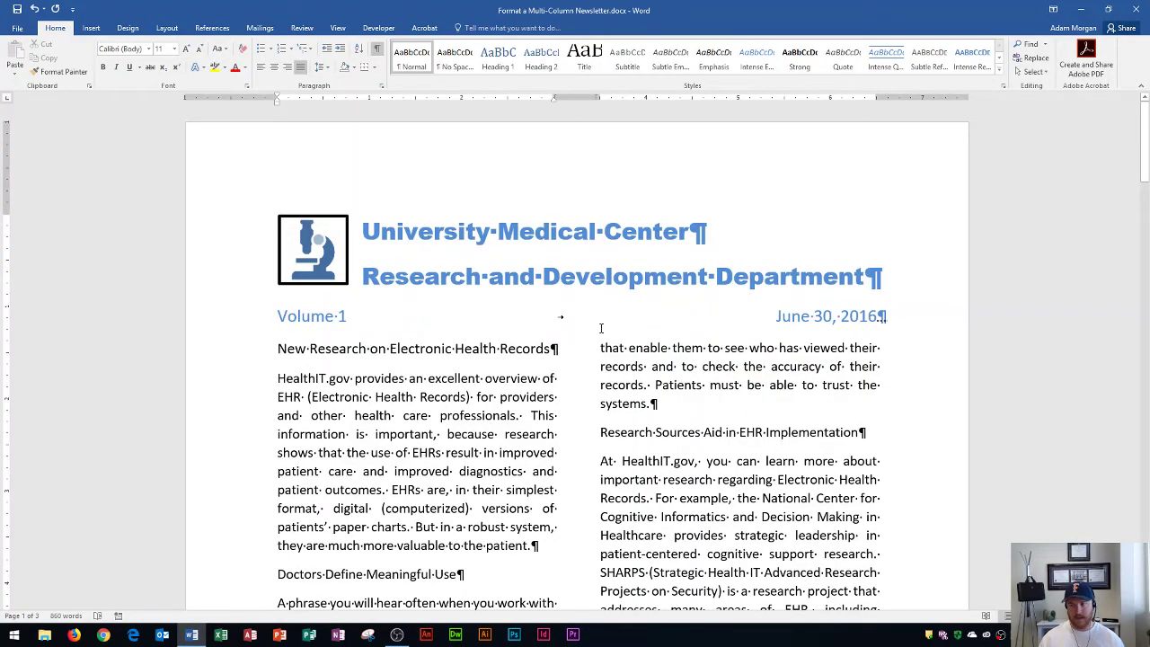
scroll(601, 328, down, 7)
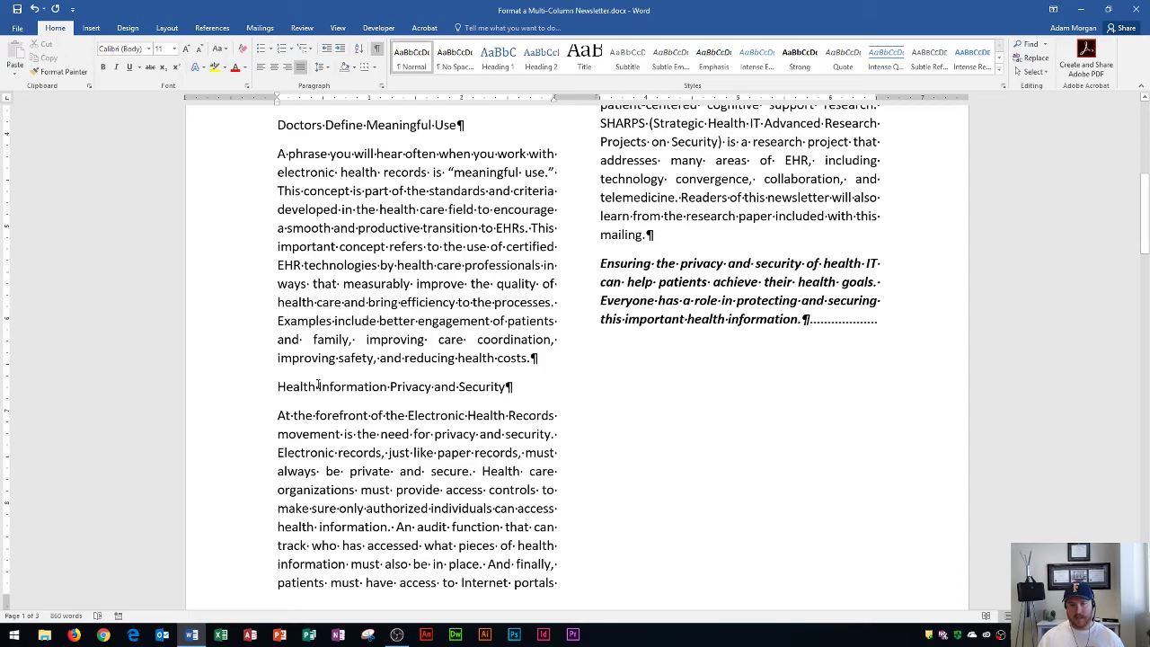
scroll(339, 380, up, 3)
scroll(340, 381, down, 3)
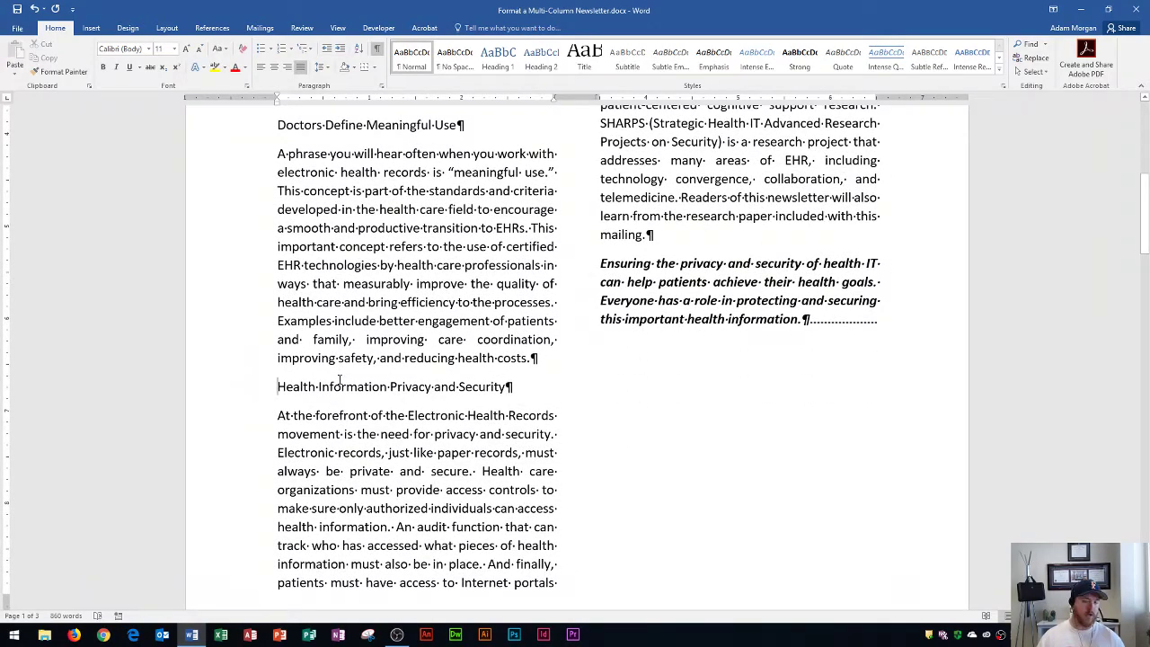
click(167, 29)
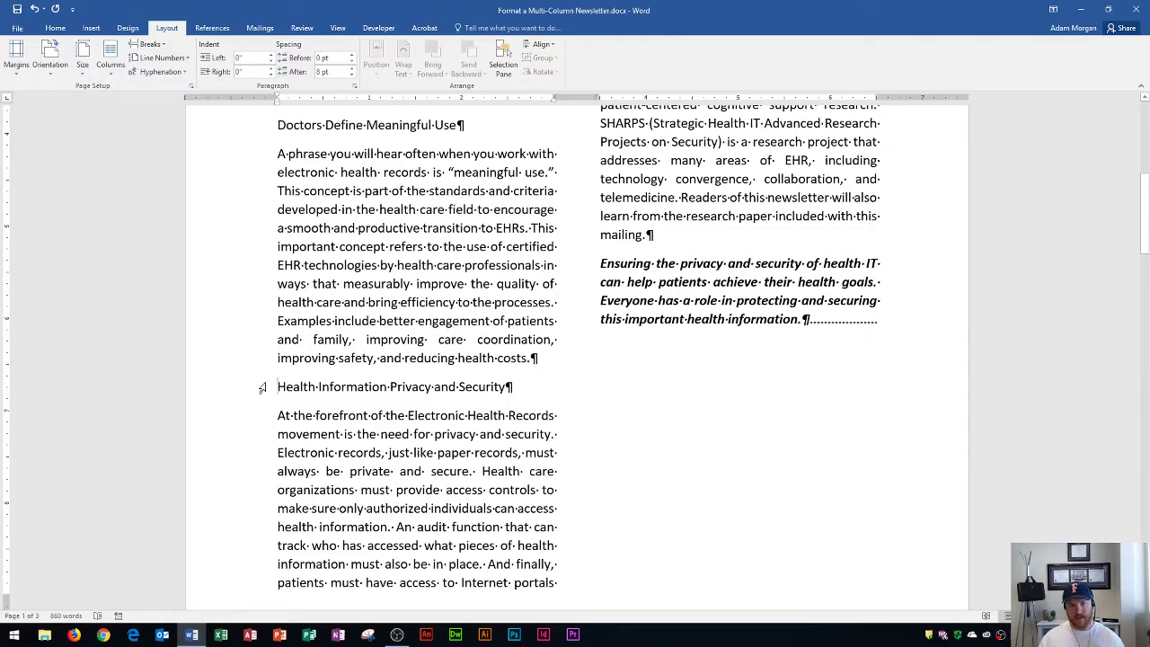
click(150, 44)
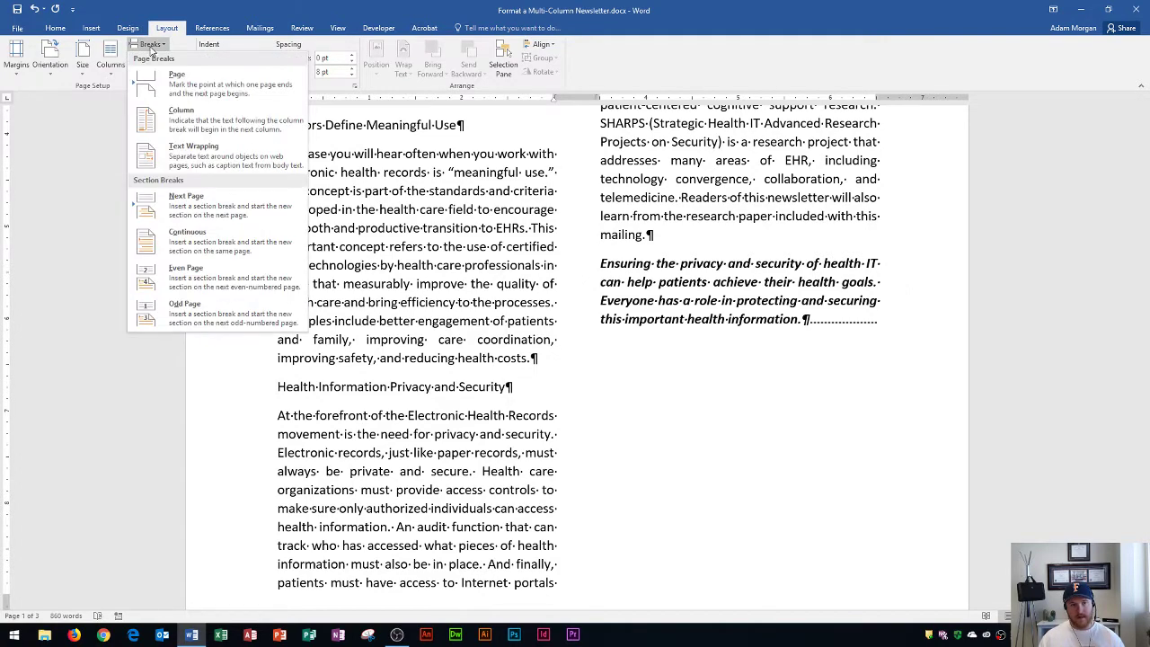
click(178, 127)
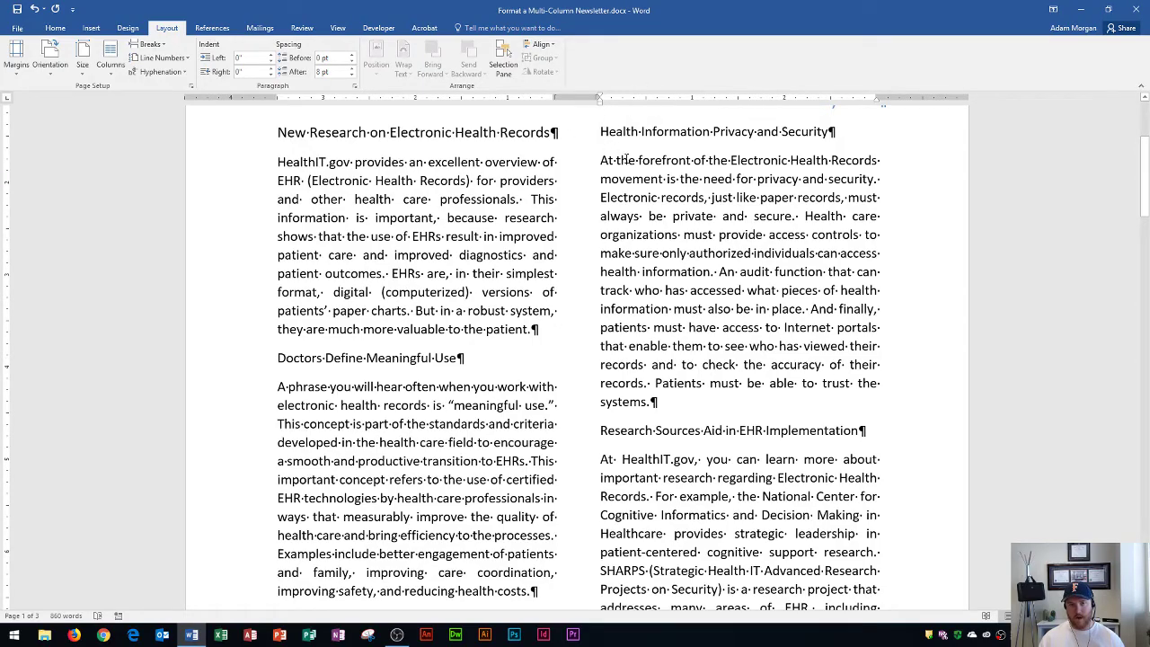
scroll(626, 160, up, 2)
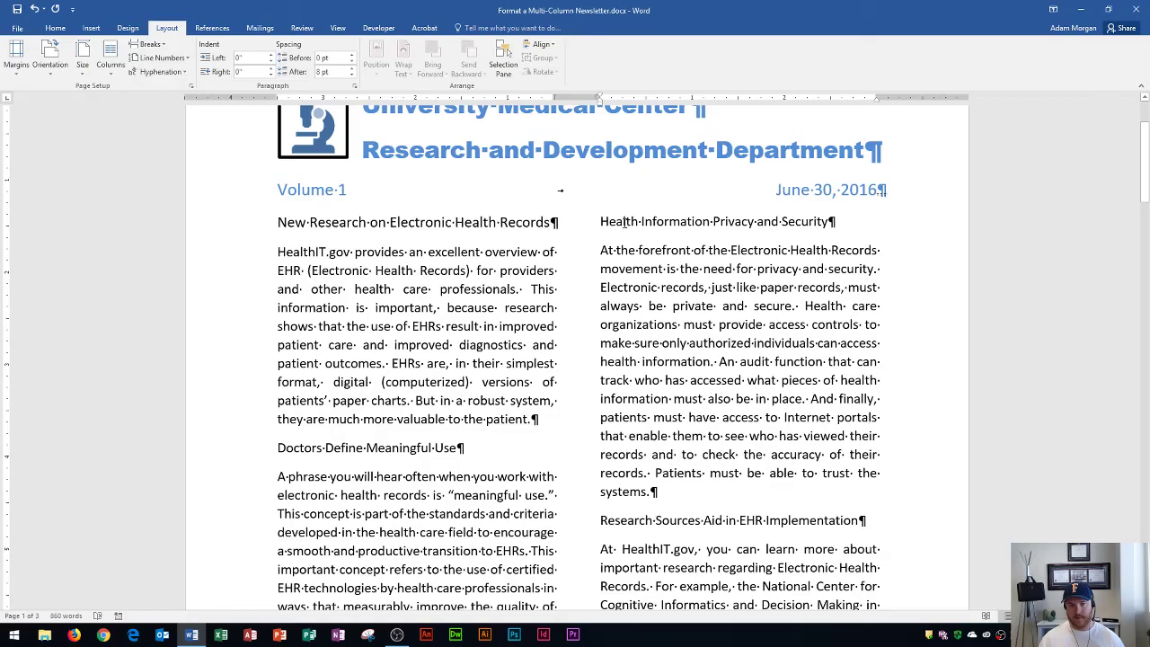
scroll(351, 413, down, 5)
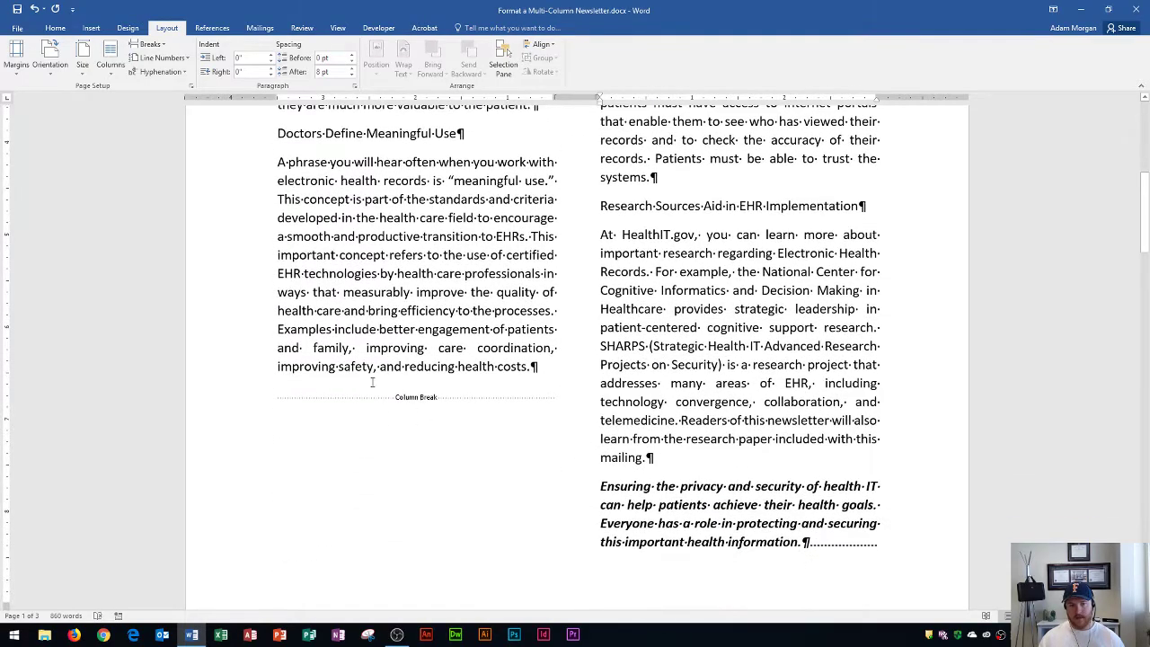
scroll(416, 367, down, 2)
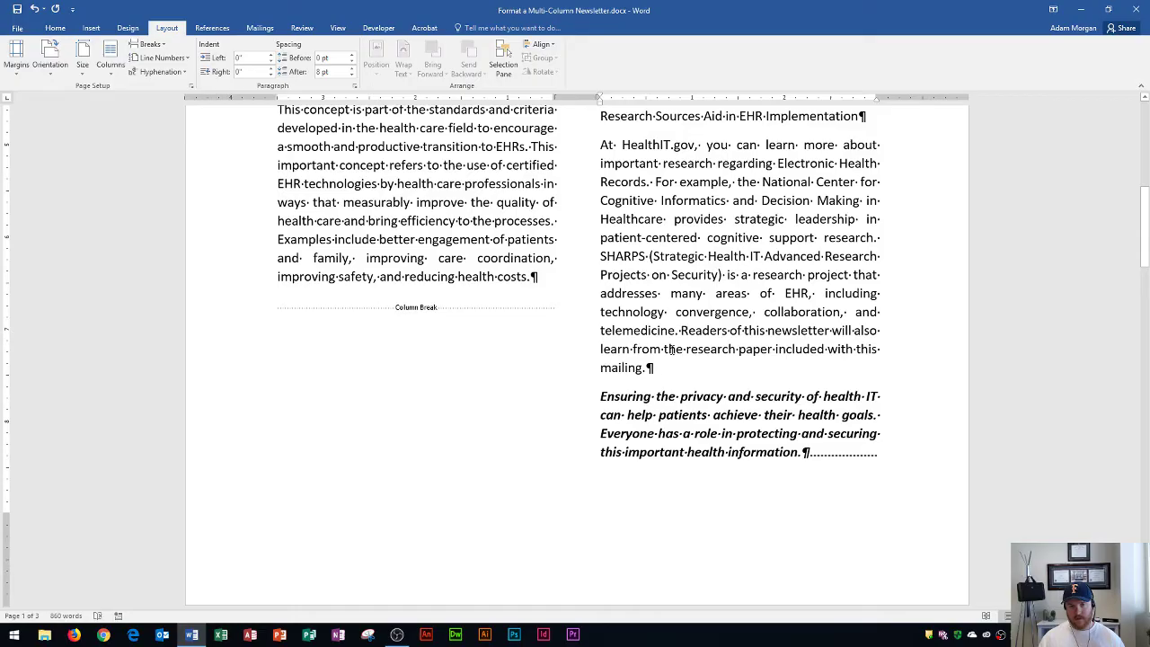
scroll(350, 391, up, 1)
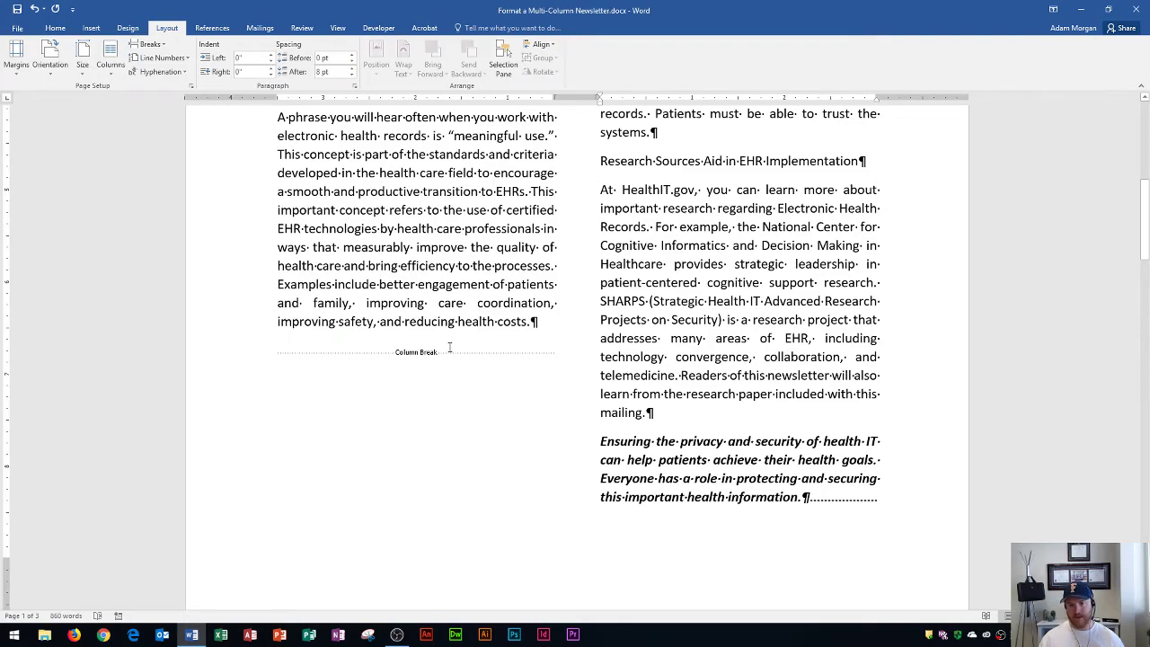
scroll(512, 395, down, 4)
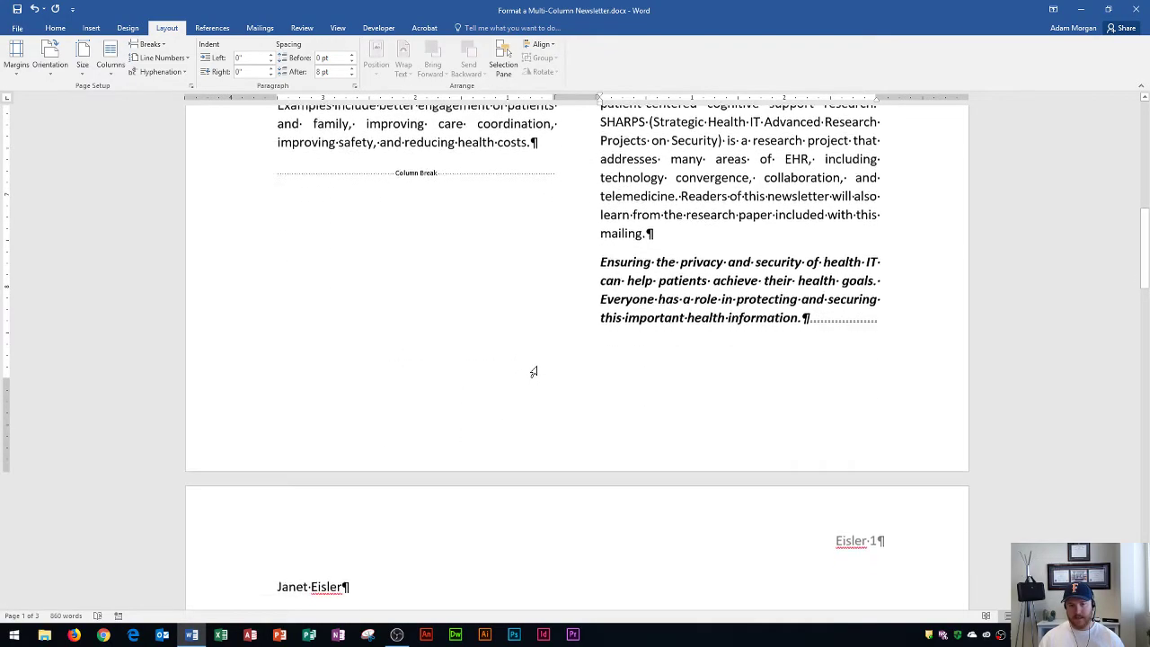
scroll(512, 283, down, 3)
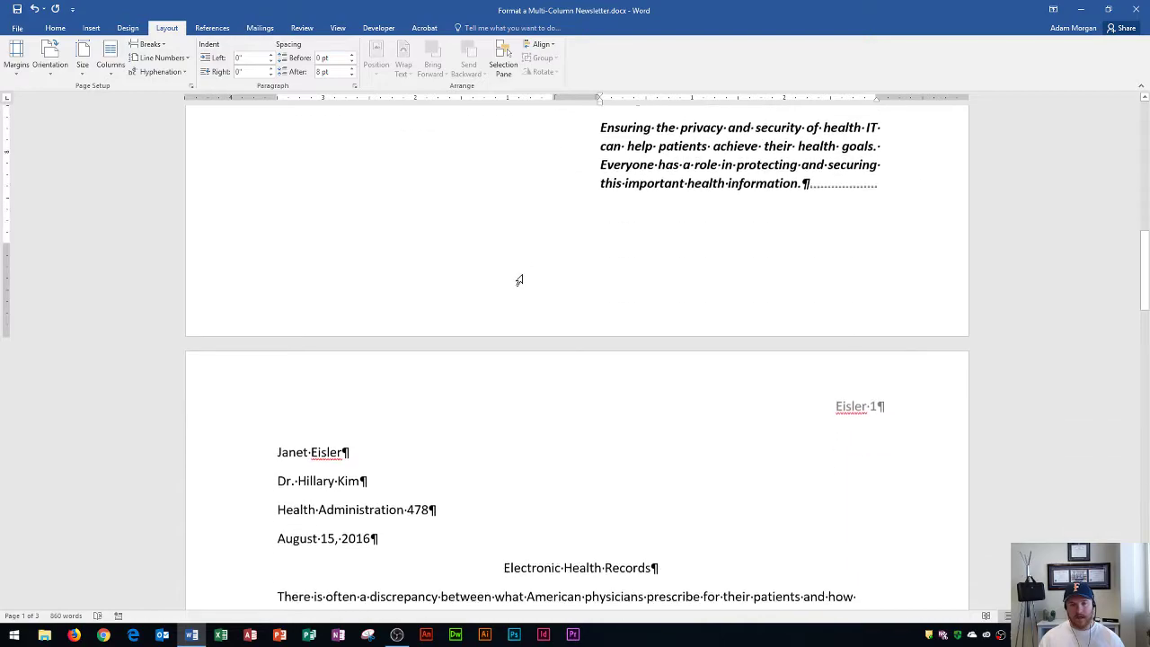
scroll(503, 297, up, 12)
scroll(484, 319, up, 5)
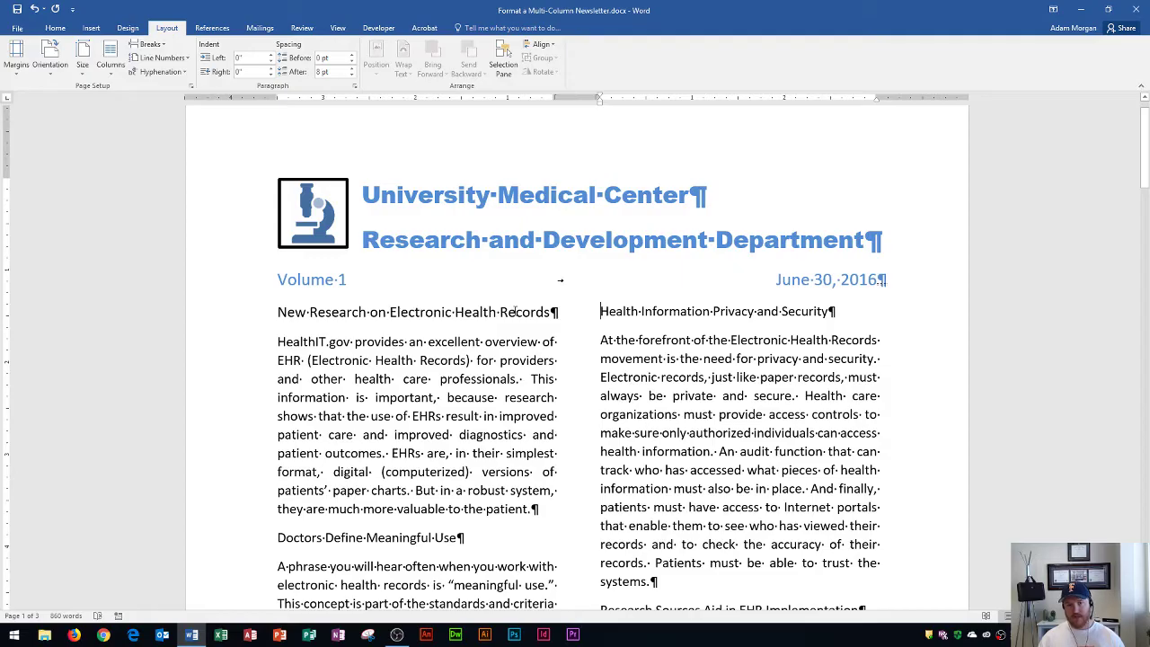
scroll(495, 341, down, 3)
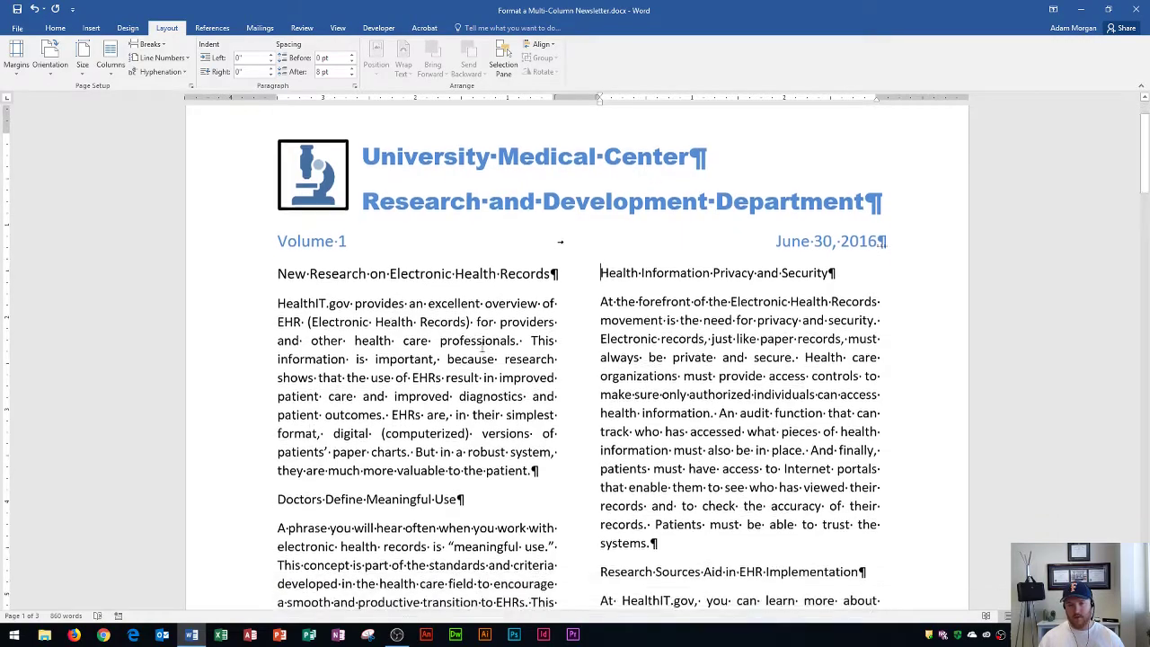
scroll(491, 289, down, 6)
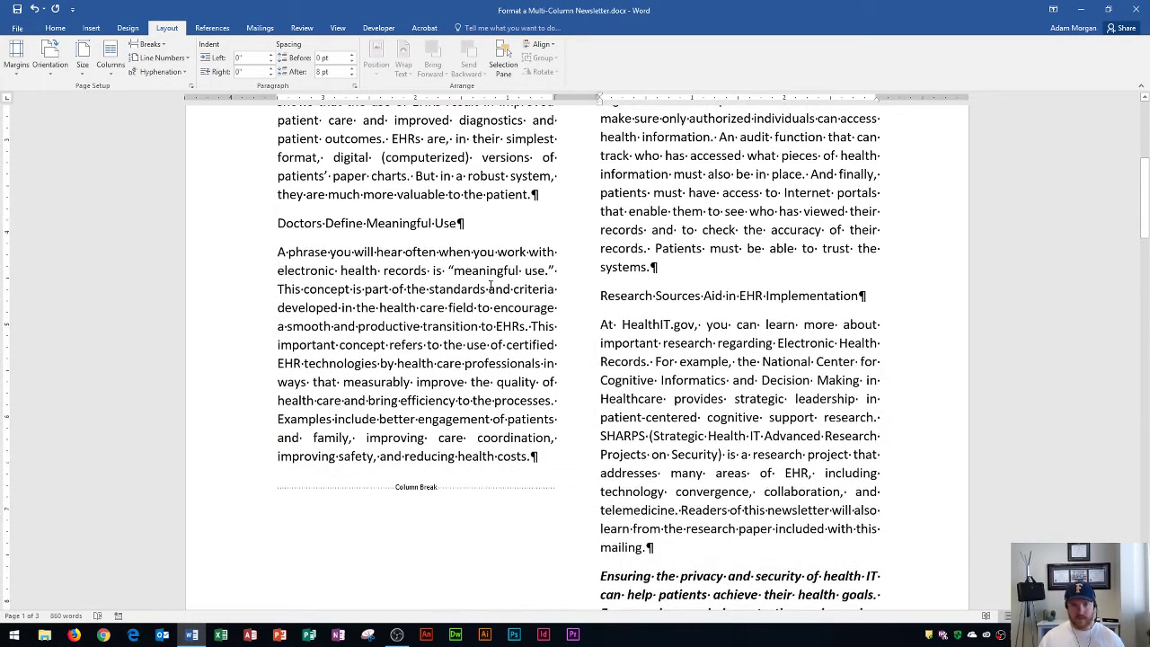
scroll(490, 305, up, 9)
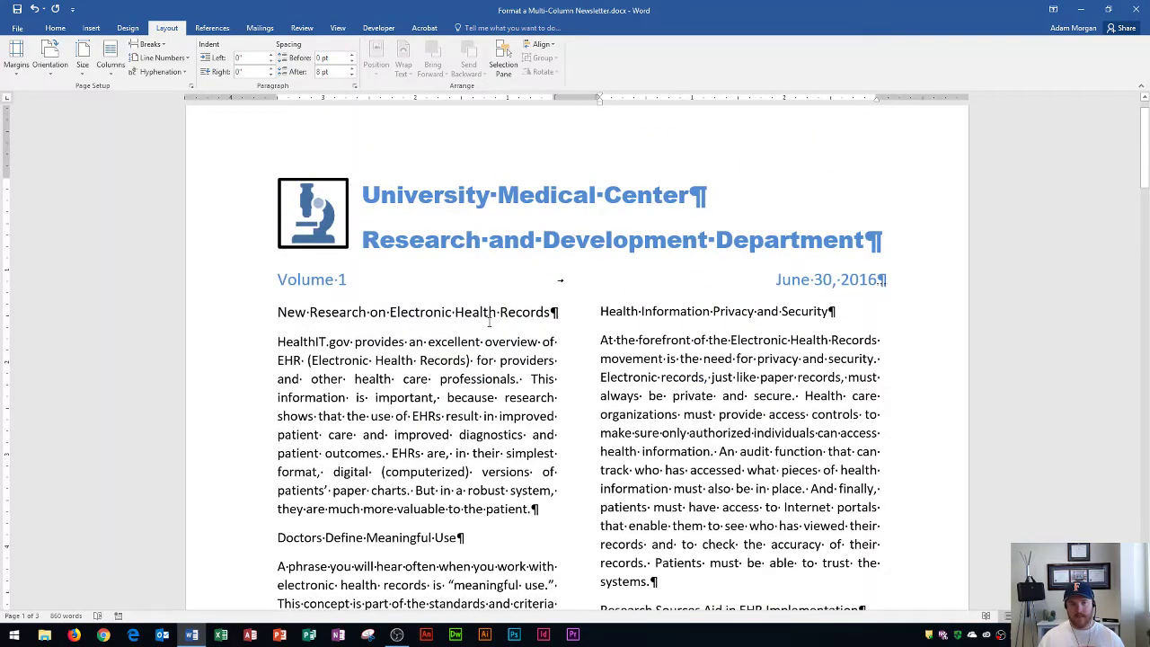